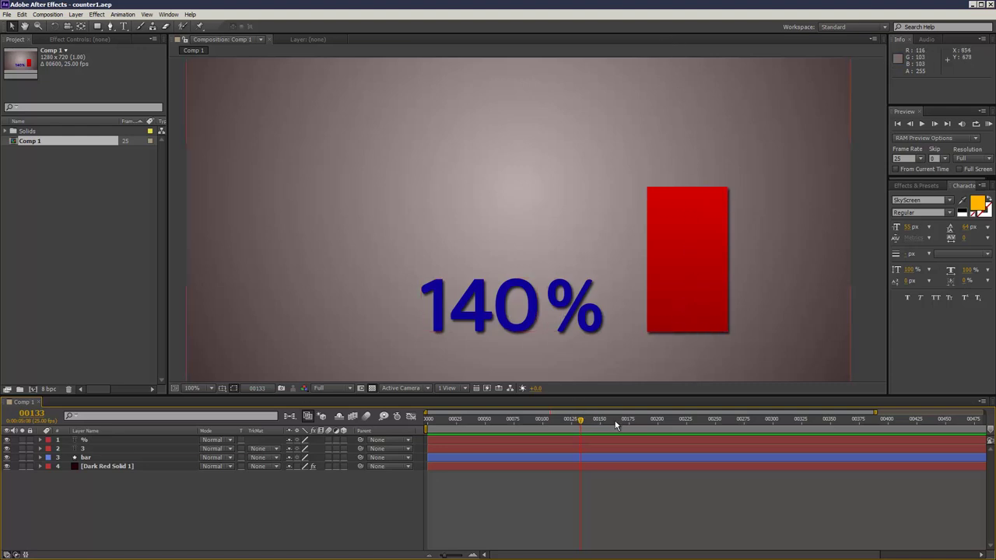
Scrub back and forth through the finished animation to watch the counter climb and the red bar grow
{"action": "mouse_move", "coordinate": [580, 420]}
{"action": "left_mouse_down"}
{"action": "mouse_move", "coordinate": [432, 432]}
{"action": "mouse_move", "coordinate": [576, 420]}
{"action": "left_mouse_up"}
{"action": "left_click_drag", "start_coordinate": [492, 421], "coordinate": [552, 423]}
{"action": "left_click_drag", "start_coordinate": [436, 419], "coordinate": [592, 421]}
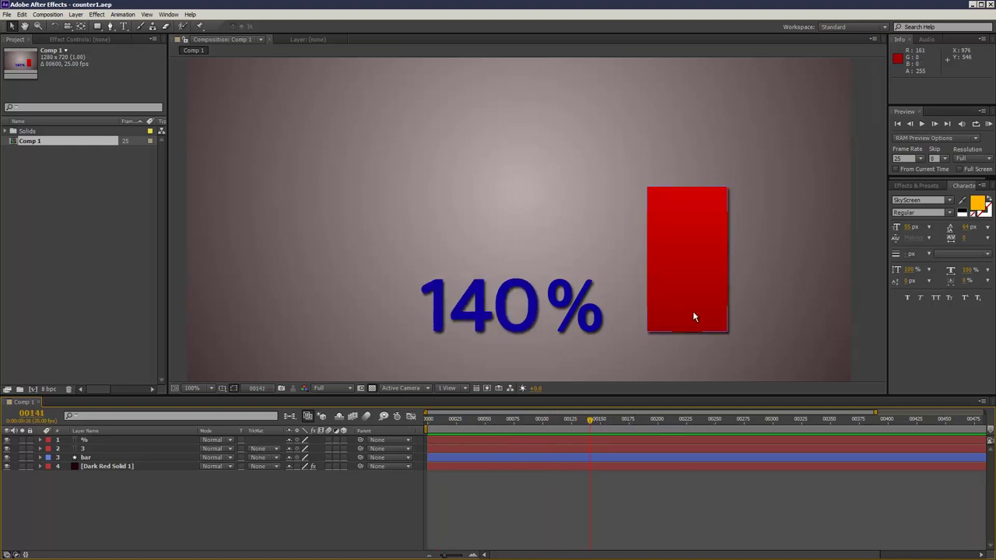
{"action": "left_click", "coordinate": [446, 424]}
{"action": "left_click_drag", "start_coordinate": [470, 426], "coordinate": [596, 426]}
Start a new empty project
{"action": "left_click", "coordinate": [8, 14]}
{"action": "mouse_move", "coordinate": [78, 24]}
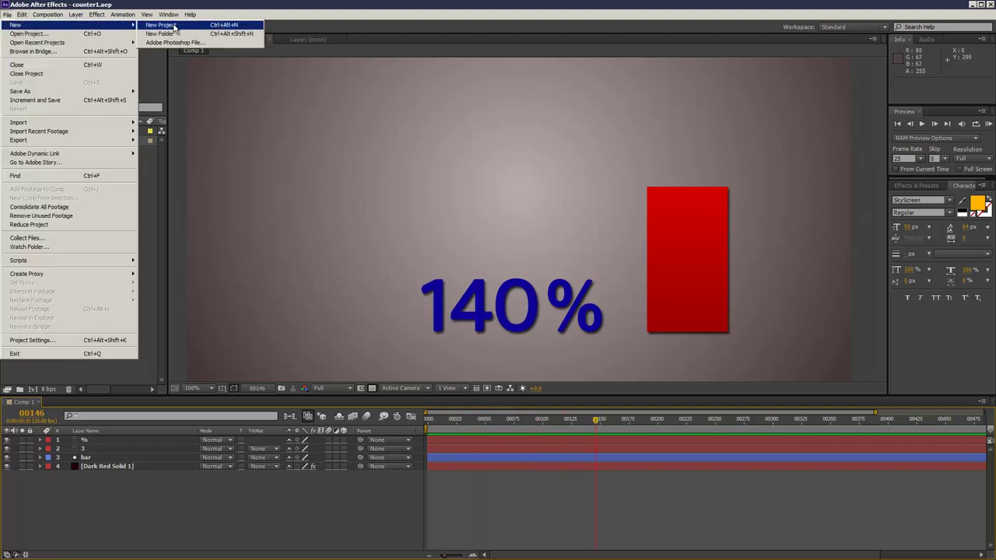
{"action": "left_click", "coordinate": [174, 26]}
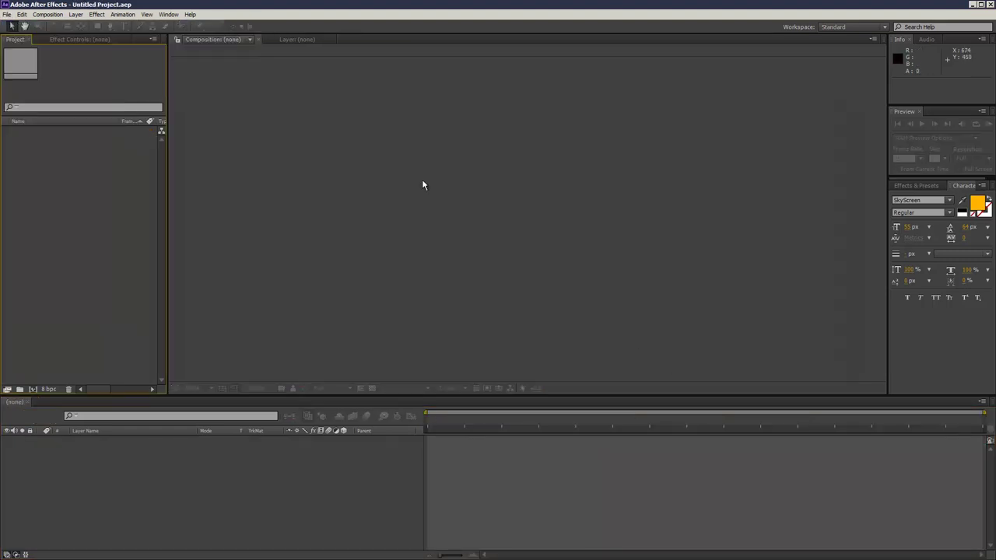
Create Comp 1 with the HDV/HDTV 720 25 preset and give the viewer more height
{"action": "left_click", "coordinate": [47, 14]}
{"action": "left_click", "coordinate": [64, 26]}
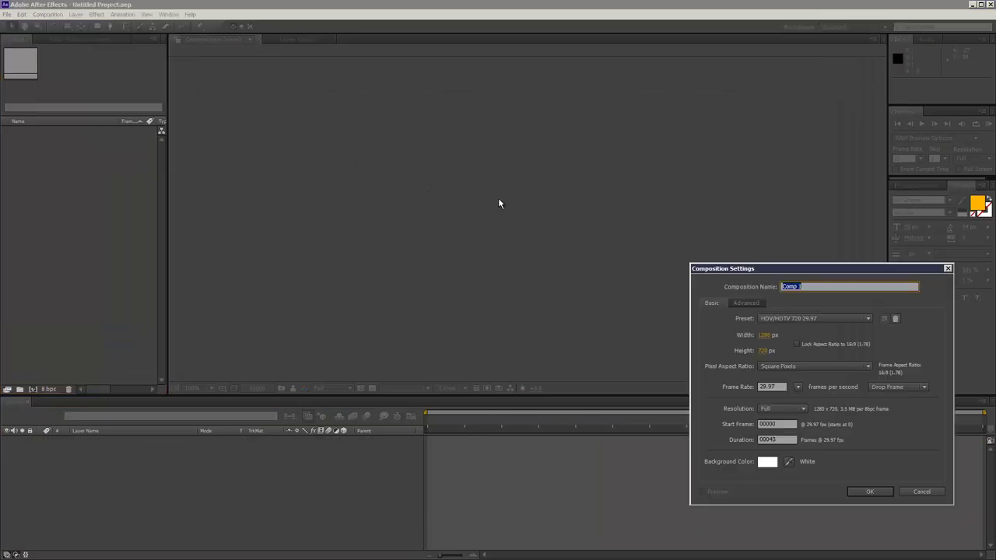
{"action": "left_click", "coordinate": [816, 318]}
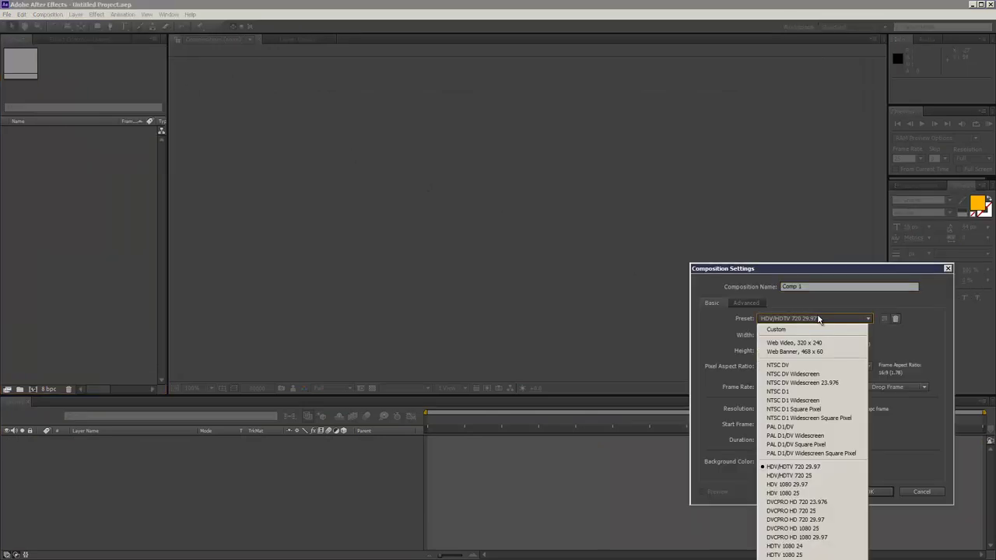
{"action": "left_click", "coordinate": [845, 481]}
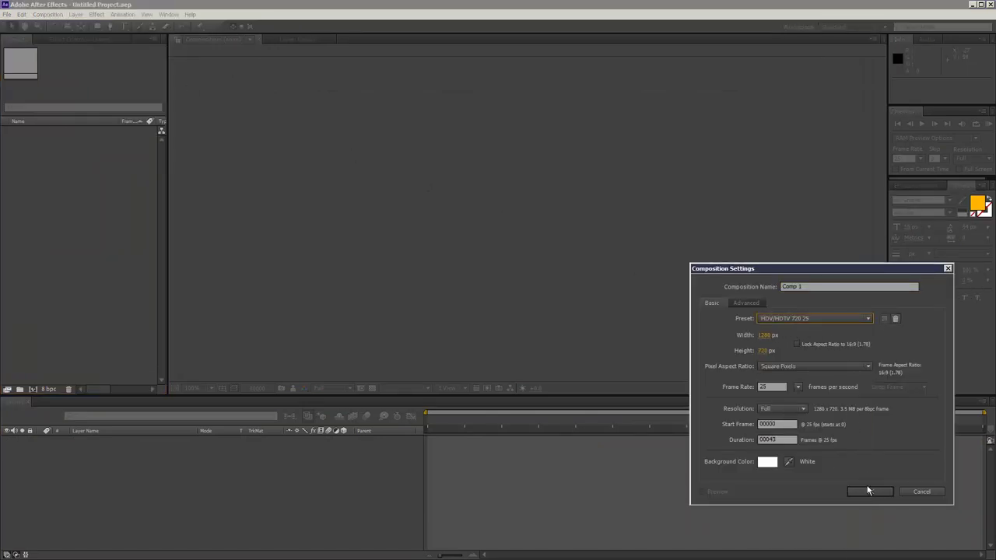
{"action": "left_click", "coordinate": [870, 492]}
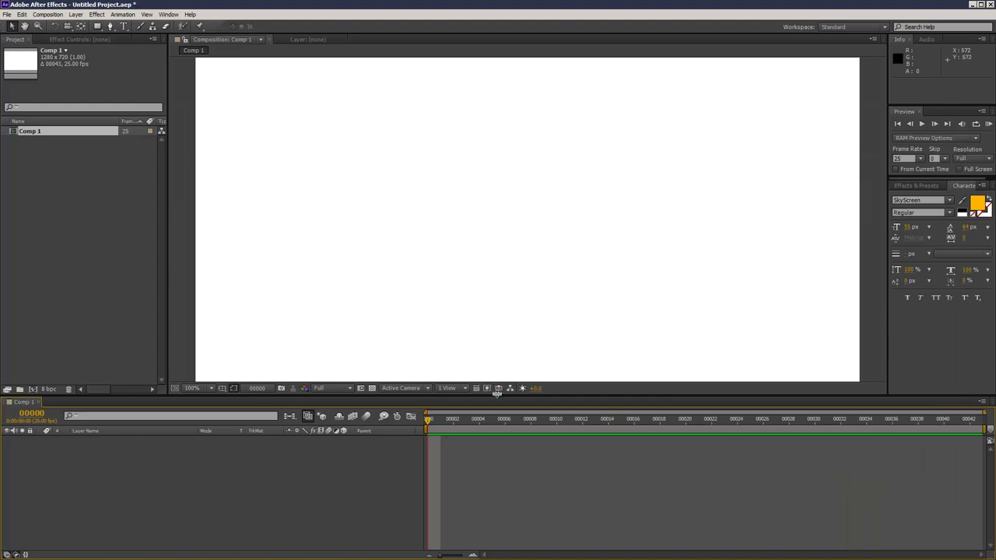
{"action": "left_click_drag", "start_coordinate": [498, 396], "coordinate": [513, 381]}
Add a black full-frame solid, Black Solid 1, and start a text layer above it
{"action": "left_click", "coordinate": [82, 14]}
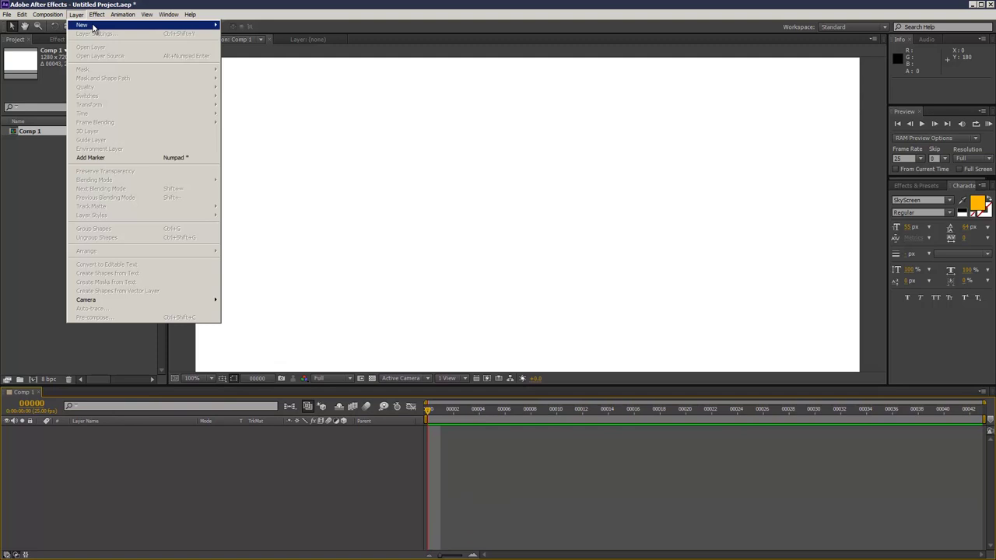
{"action": "mouse_move", "coordinate": [94, 26]}
{"action": "left_click", "coordinate": [256, 32]}
{"action": "left_click", "coordinate": [637, 477]}
{"action": "left_click_drag", "start_coordinate": [701, 416], "coordinate": [653, 460]}
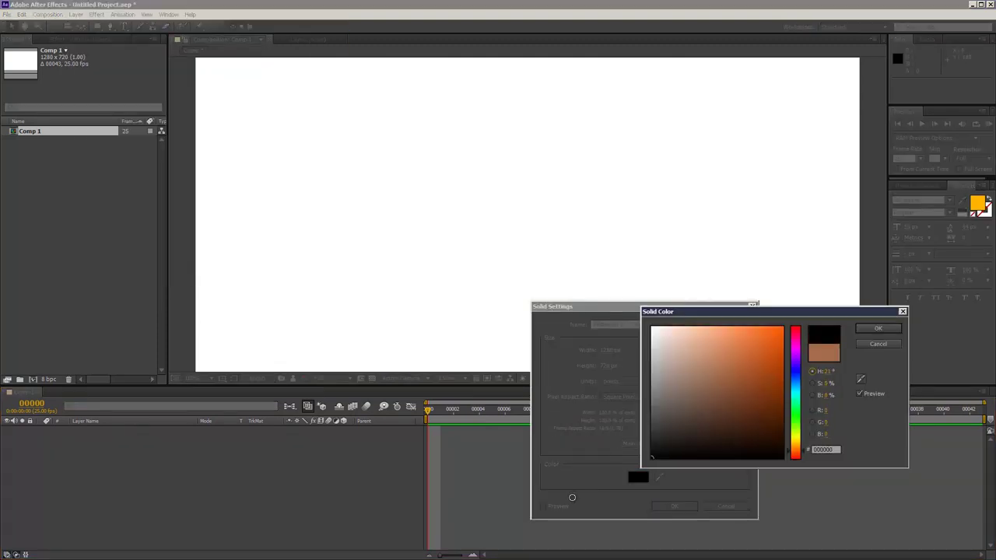
{"action": "left_click", "coordinate": [878, 327]}
{"action": "left_click", "coordinate": [674, 506]}
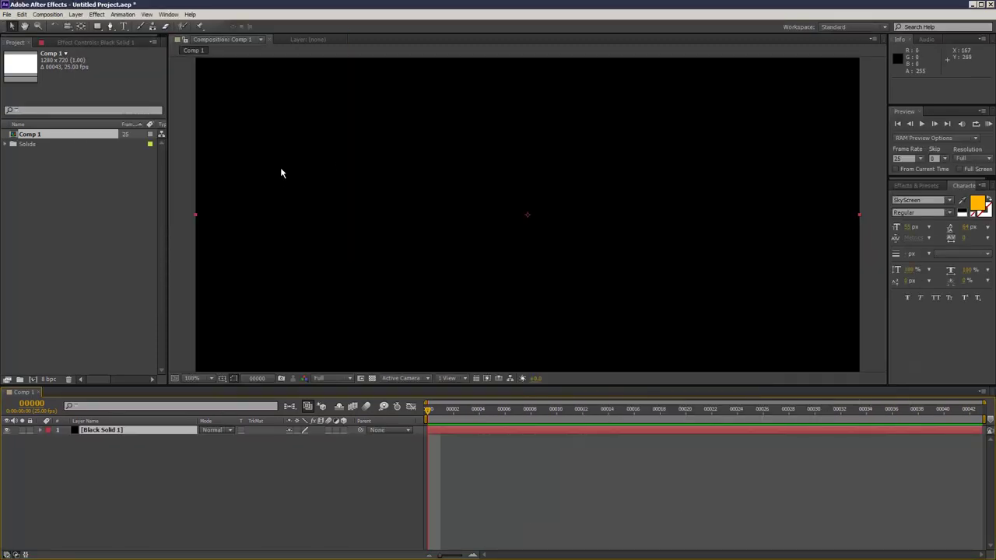
{"action": "left_click", "coordinate": [124, 27]}
{"action": "left_click", "coordinate": [484, 189]}
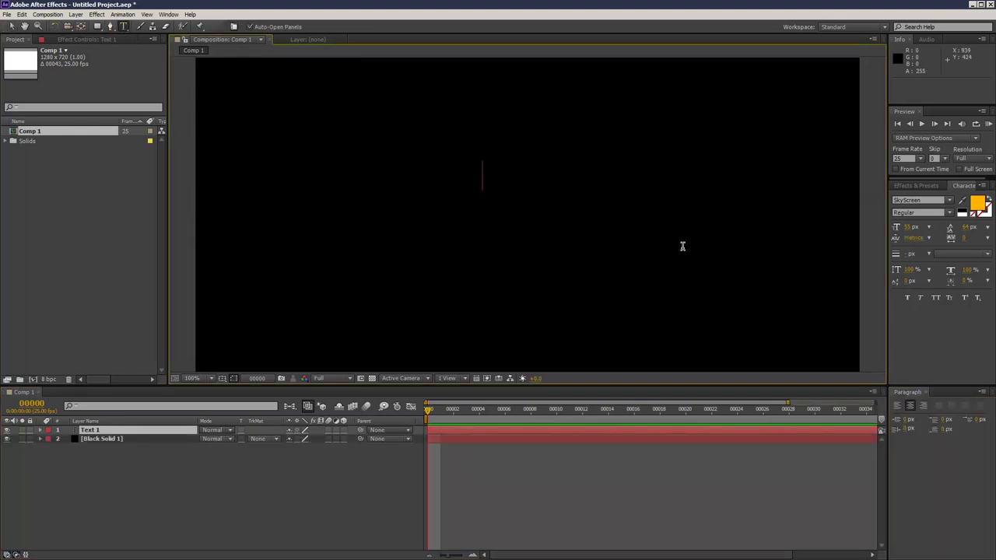
Type an orange "0", set it in Ebrima at about 232 px, and move it to frame centre
{"action": "type", "text": "0"}
{"action": "left_click", "coordinate": [12, 25]}
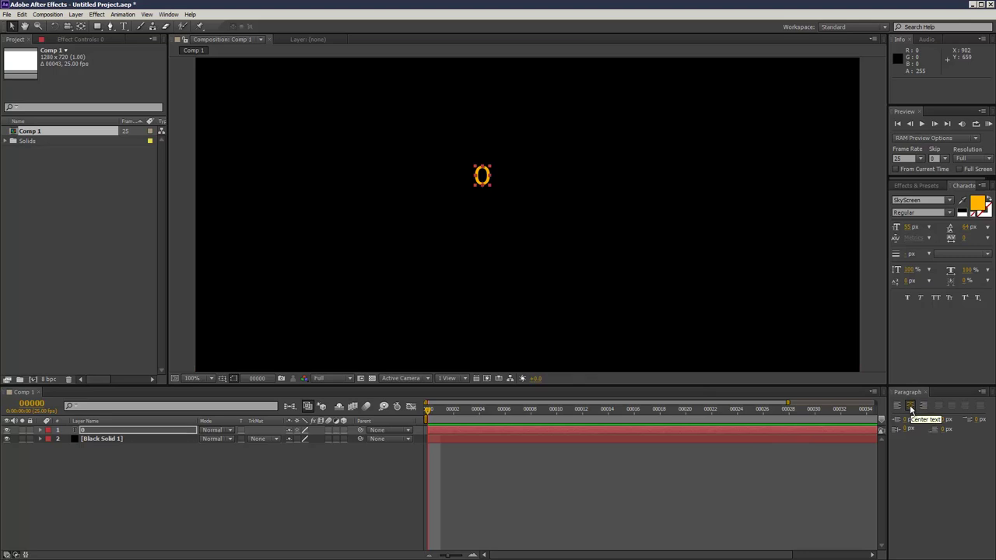
{"action": "left_click", "coordinate": [949, 200]}
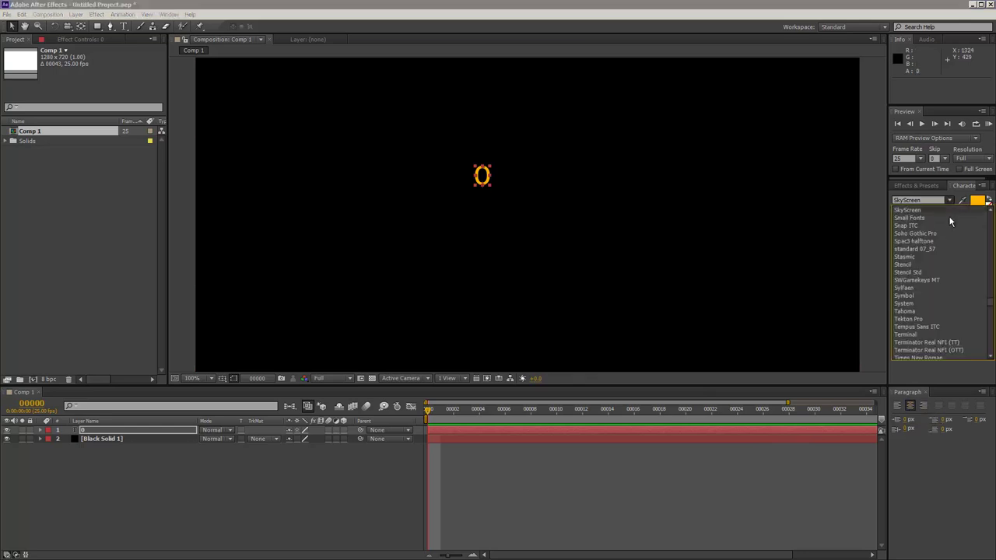
{"action": "left_click", "coordinate": [934, 264]}
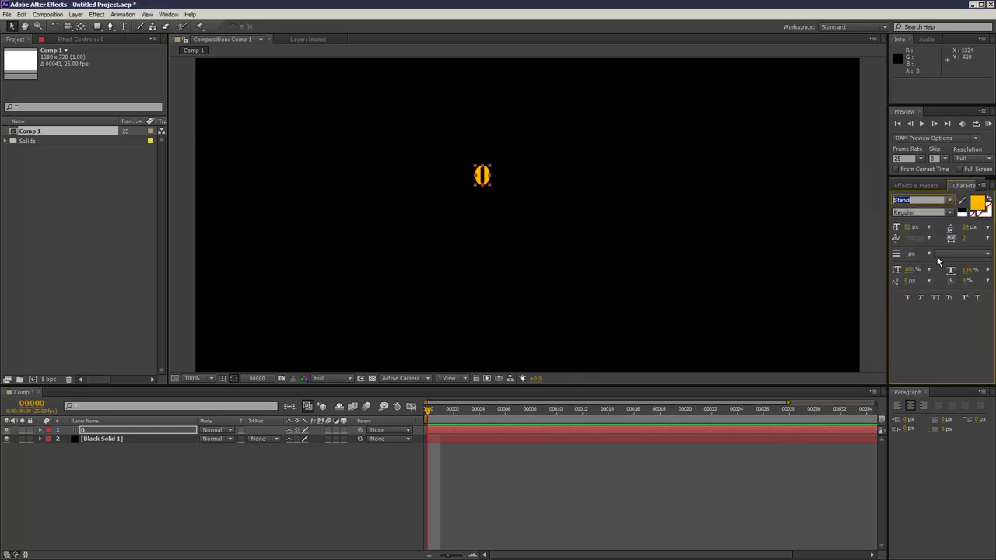
{"action": "left_click", "coordinate": [954, 202]}
{"action": "left_click_drag", "start_coordinate": [991, 309], "coordinate": [993, 240]}
{"action": "left_click", "coordinate": [909, 243]}
{"action": "left_click_drag", "start_coordinate": [911, 229], "coordinate": [946, 229]}
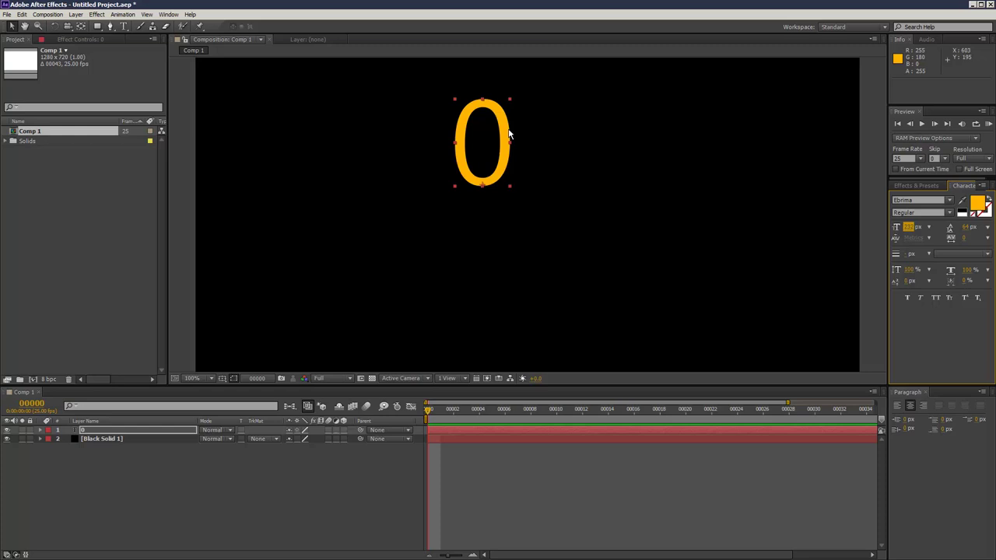
{"action": "left_click_drag", "start_coordinate": [510, 133], "coordinate": [508, 211]}
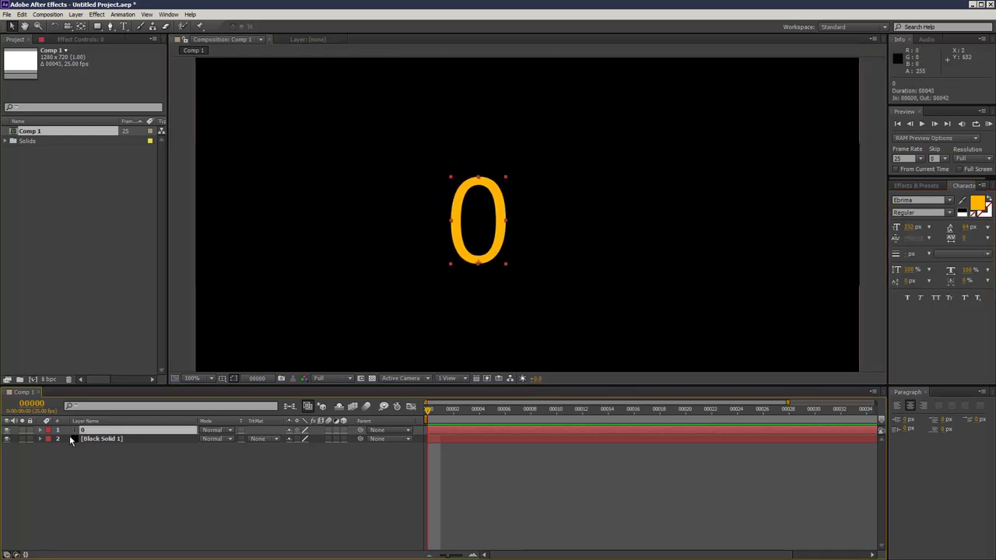
Twirl open the text layer to Source Text, add an expression and enlarge its editing field
{"action": "left_click", "coordinate": [40, 432]}
{"action": "left_click", "coordinate": [49, 439]}
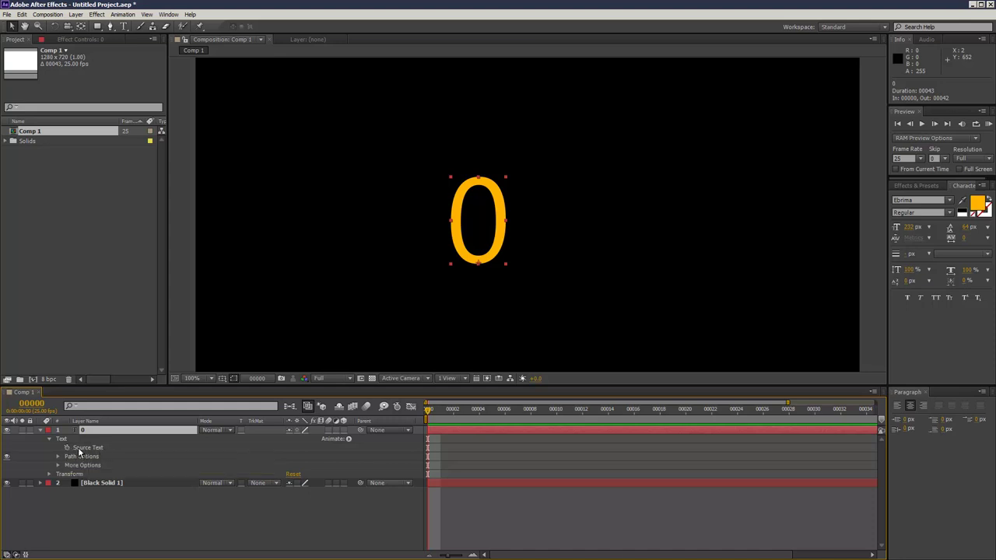
{"action": "left_click", "coordinate": [91, 449]}
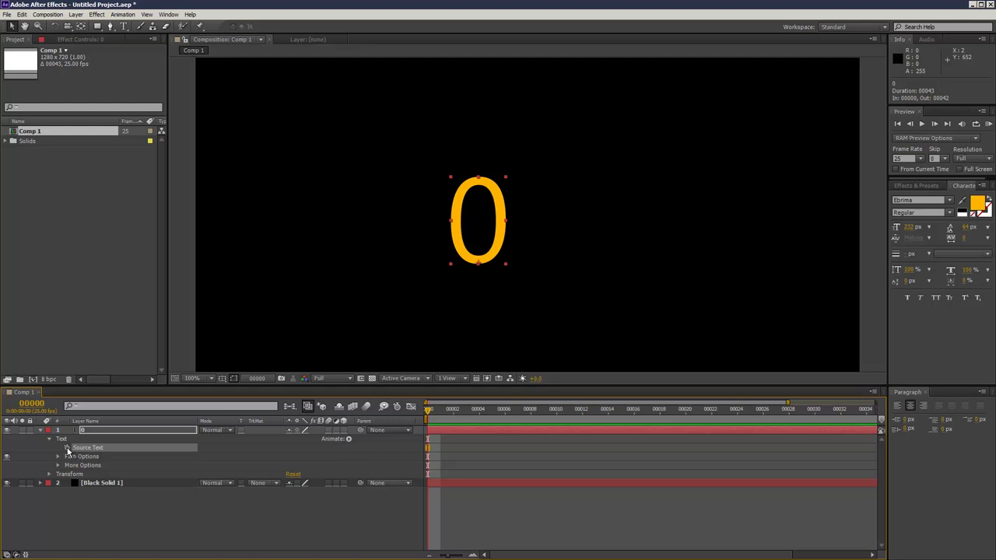
{"action": "left_click", "coordinate": [67, 448], "text": "alt"}
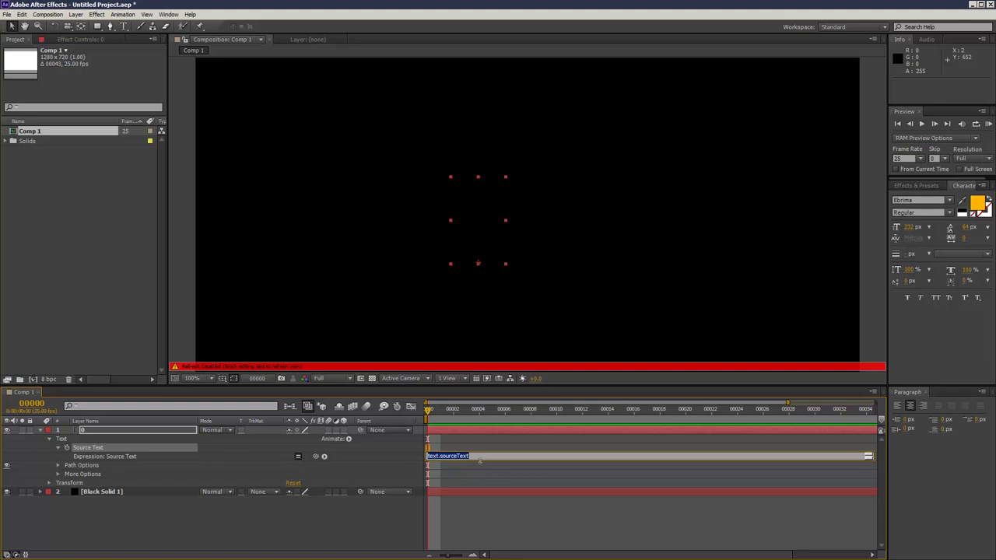
{"action": "left_click_drag", "start_coordinate": [481, 460], "coordinate": [483, 505]}
{"action": "left_click", "coordinate": [488, 471]}
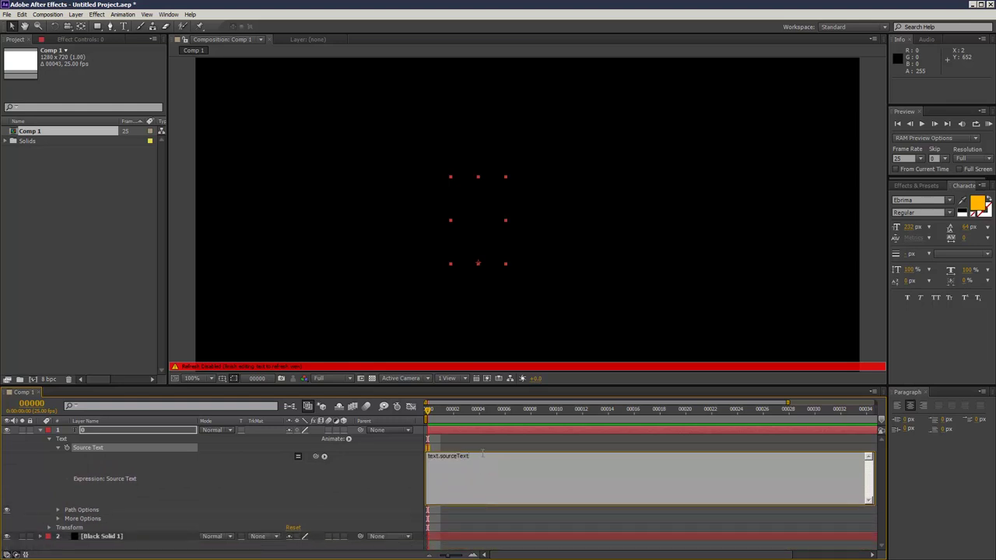
Replace the default expression with startTime = 0; endTime = 2; beginValue = 0; endValue = 100;
{"action": "key", "text": "ctrl+a"}
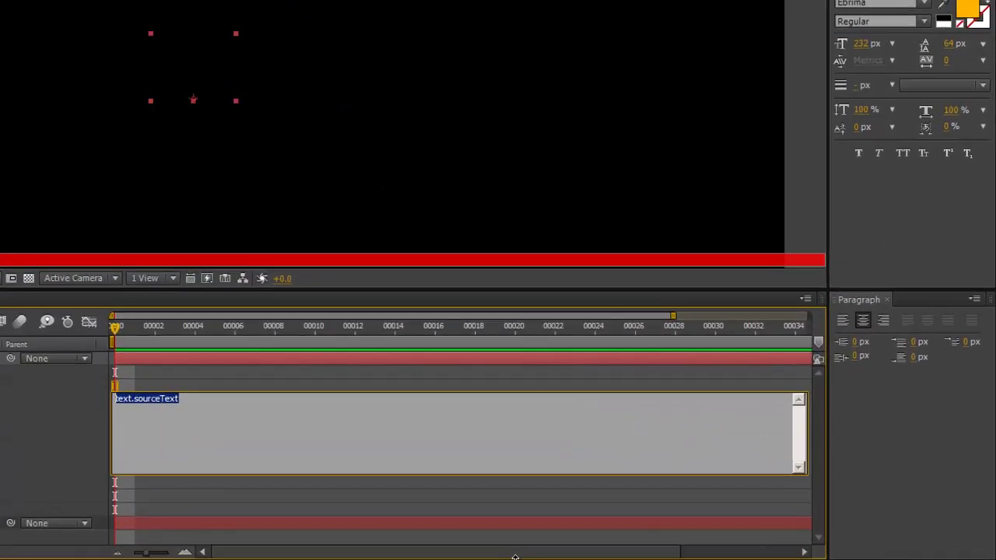
{"action": "type", "text": "start"}
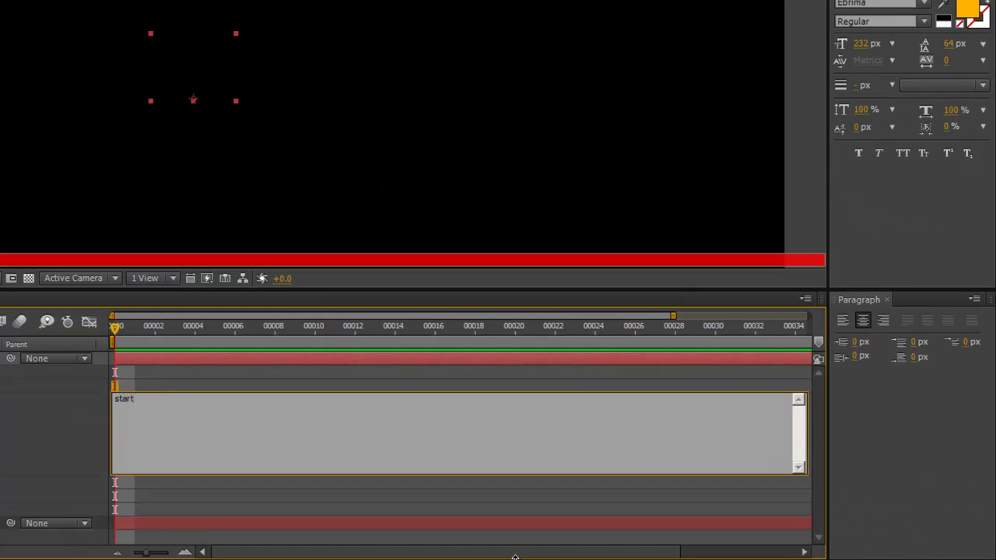
{"action": "type", "text": "Time = 0;"}
{"action": "key", "text": "Return"}
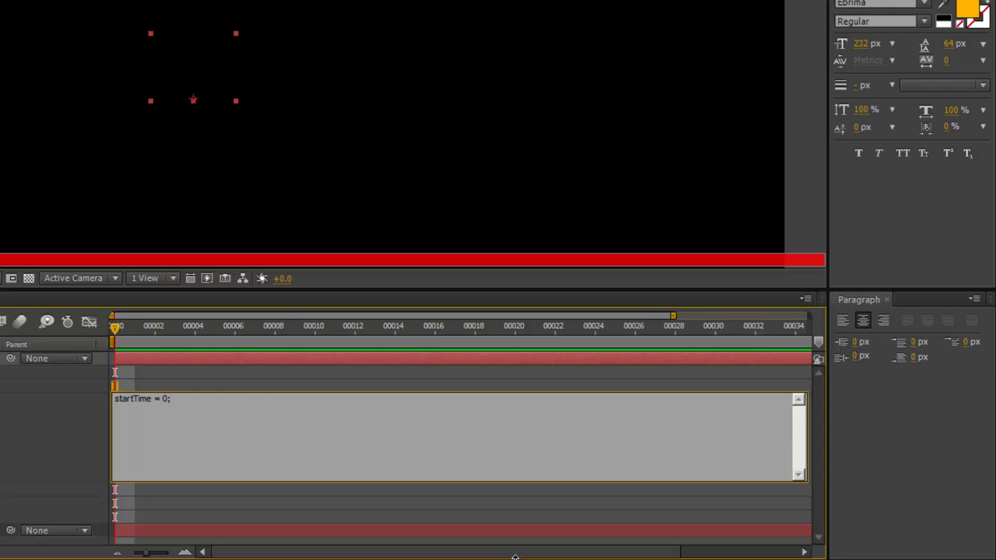
{"action": "type", "text": "endTime ="}
{"action": "type", "text": "2; "}
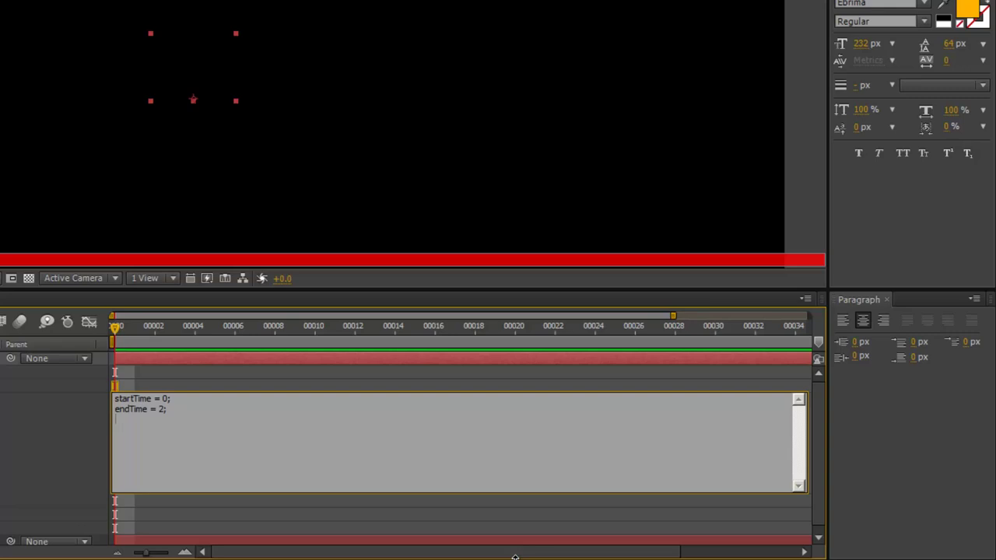
{"action": "type", "text": "beginValue = 0;"}
{"action": "key", "text": "Return"}
{"action": "type", "text": "e"}
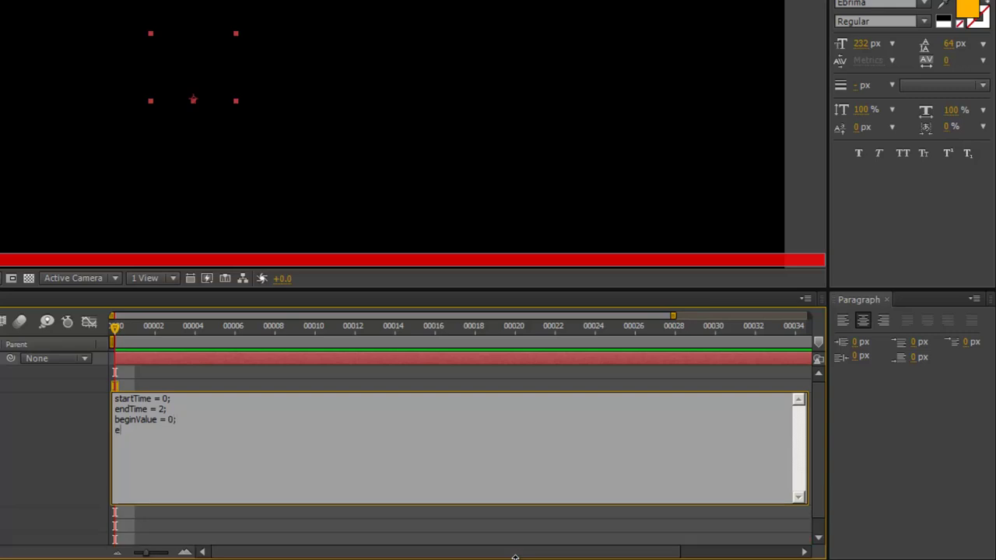
{"action": "type", "text": "ndValue = 100;"}
Add the line t = linear(time, startTime, endTime, beginValue, endValue); and apply the expression
{"action": "key", "text": "Return"}
{"action": "type", "text": "t"}
{"action": "type", "text": "= linear"}
{"action": "type", "text": "(time"}
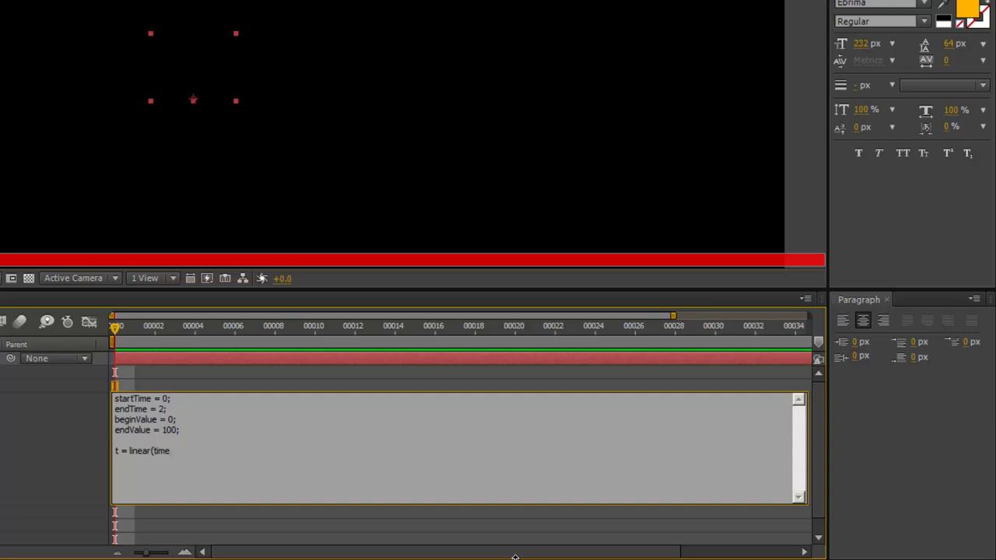
{"action": "type", "text": "start"}
{"action": "key", "text": "BackSpace"}
{"action": "key", "text": "BackSpace"}
{"action": "key", "text": "BackSpace"}
{"action": "key", "text": "BackSpace"}
{"action": "type", "text": "tartTime, endTime, beginV"}
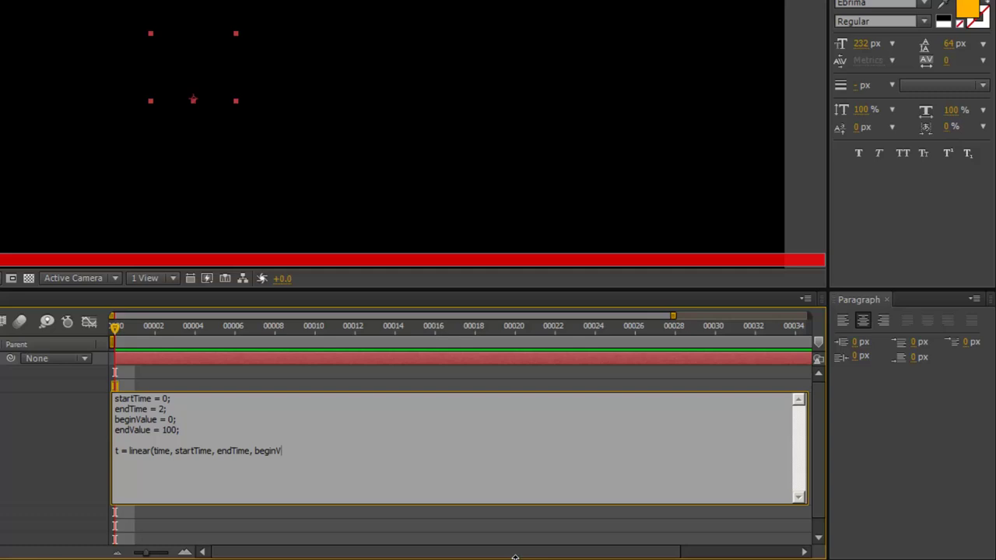
{"action": "type", "text": "alue, endValue);"}
{"action": "key", "text": "KP_Enter"}
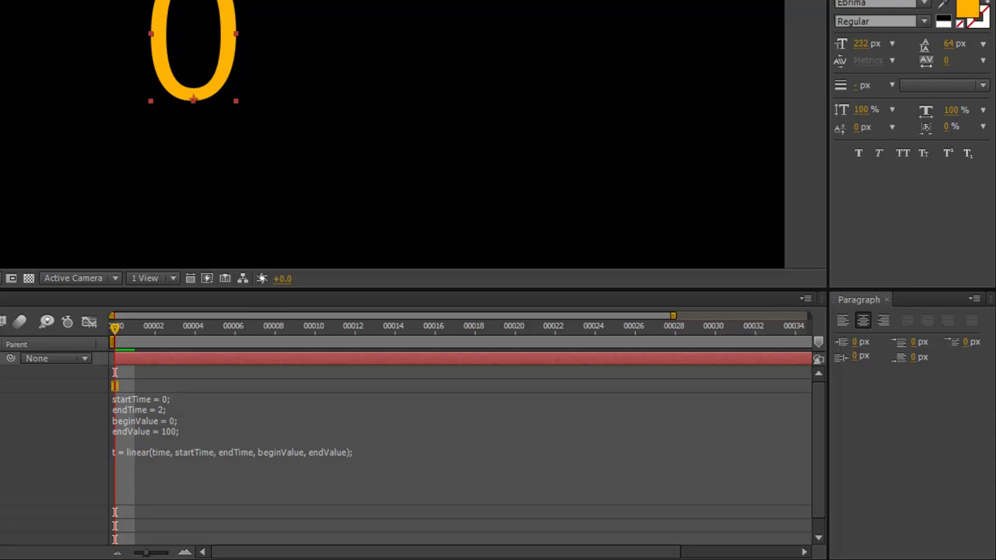
Finish editing the expression and scrub to confirm the number counts up, e.g. 16 at frame 8
{"action": "left_click", "coordinate": [144, 450]}
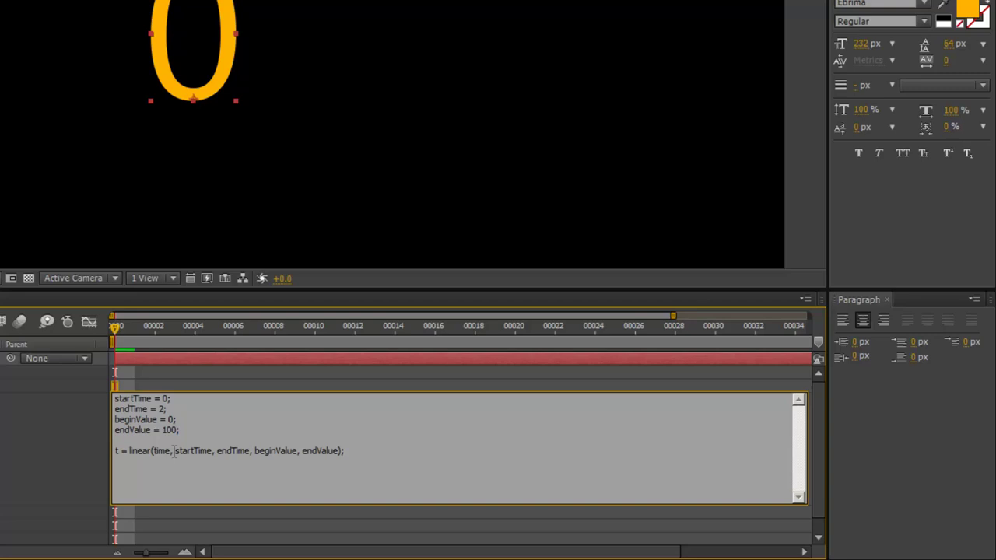
{"action": "key", "text": "End"}
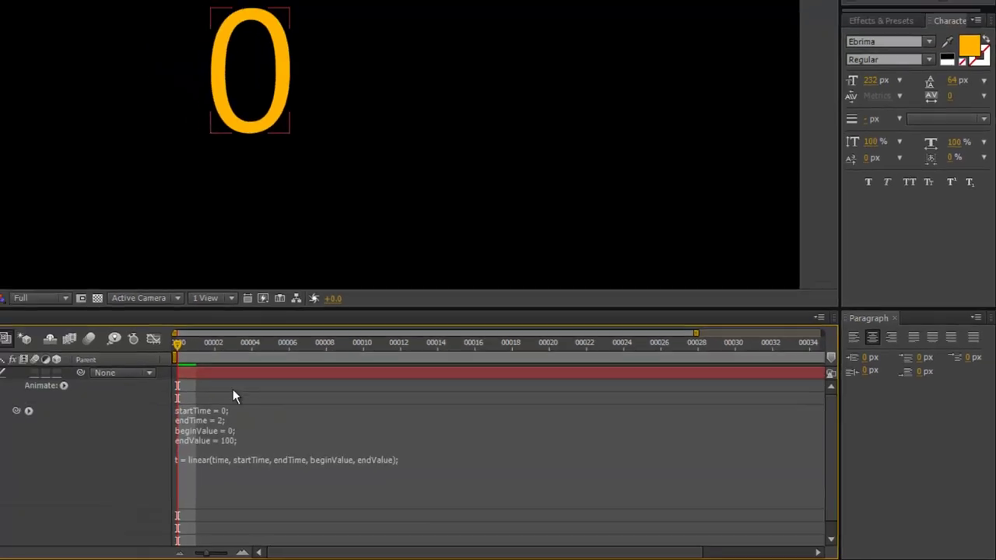
{"action": "left_click", "coordinate": [165, 341]}
{"action": "left_click_drag", "start_coordinate": [460, 418], "coordinate": [383, 428]}
{"action": "left_click", "coordinate": [452, 556]}
Set the composition duration to 100 frames in Composition Settings
{"action": "right_click", "coordinate": [20, 392]}
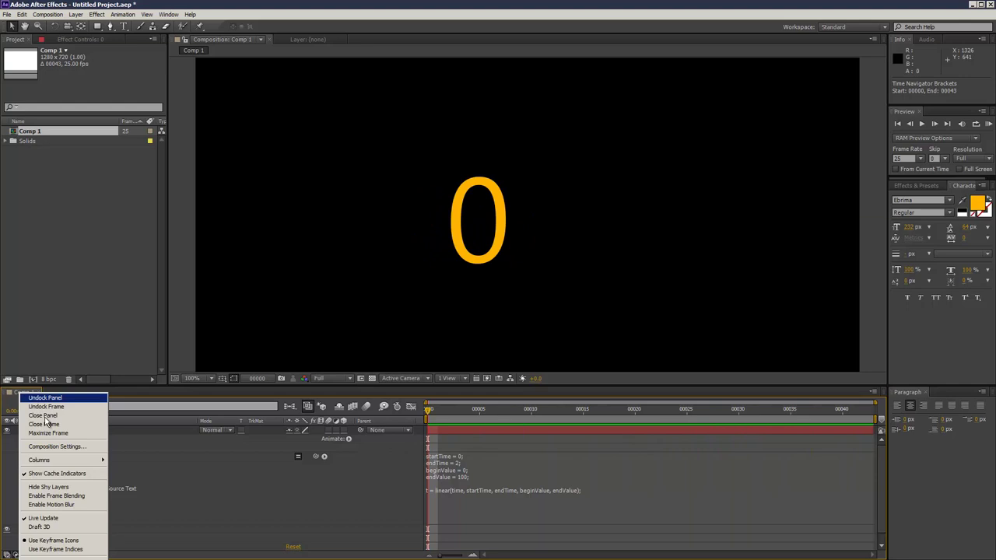
{"action": "left_click", "coordinate": [47, 445]}
{"action": "left_click", "coordinate": [772, 439]}
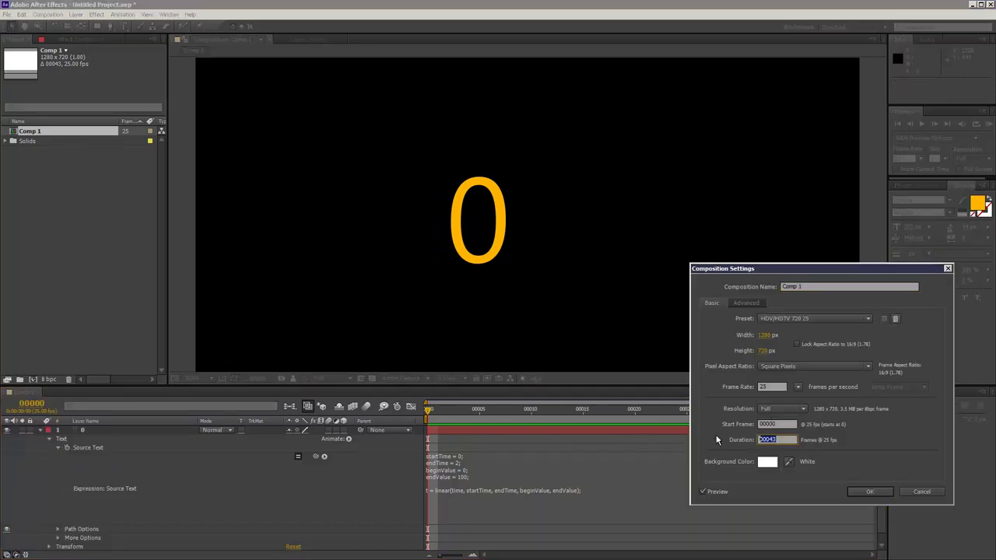
{"action": "type", "text": "100"}
{"action": "left_click", "coordinate": [861, 494]}
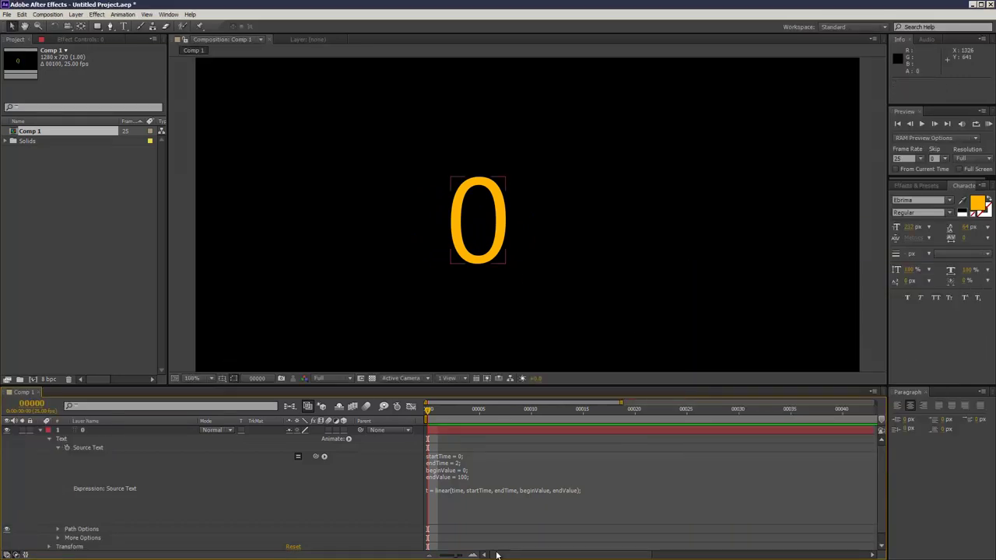
Extend the number layer and the black background layer to the new composition end
{"action": "left_click_drag", "start_coordinate": [620, 430], "coordinate": [878, 430]}
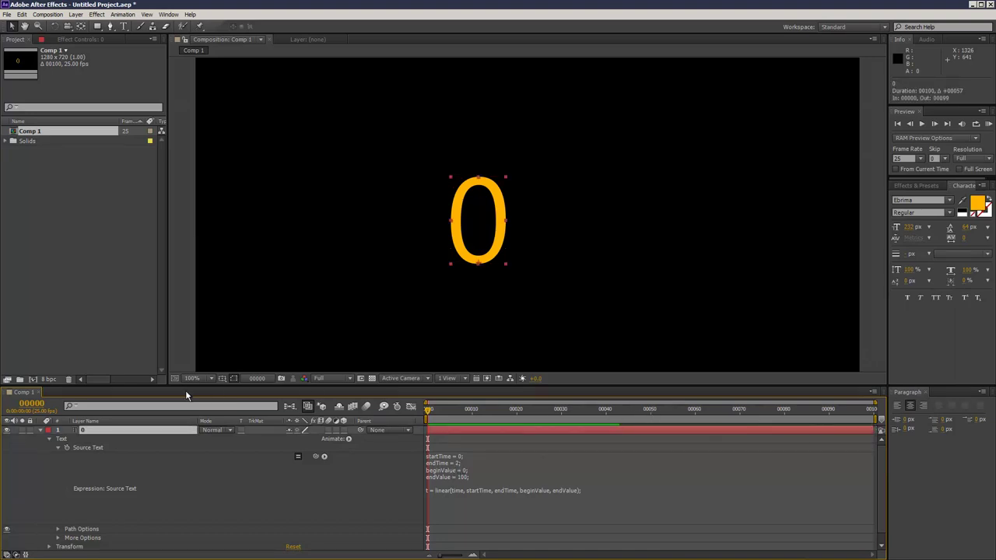
{"action": "left_click_drag", "start_coordinate": [456, 411], "coordinate": [682, 415]}
{"action": "key", "text": "KP_0"}
{"action": "key", "text": "space"}
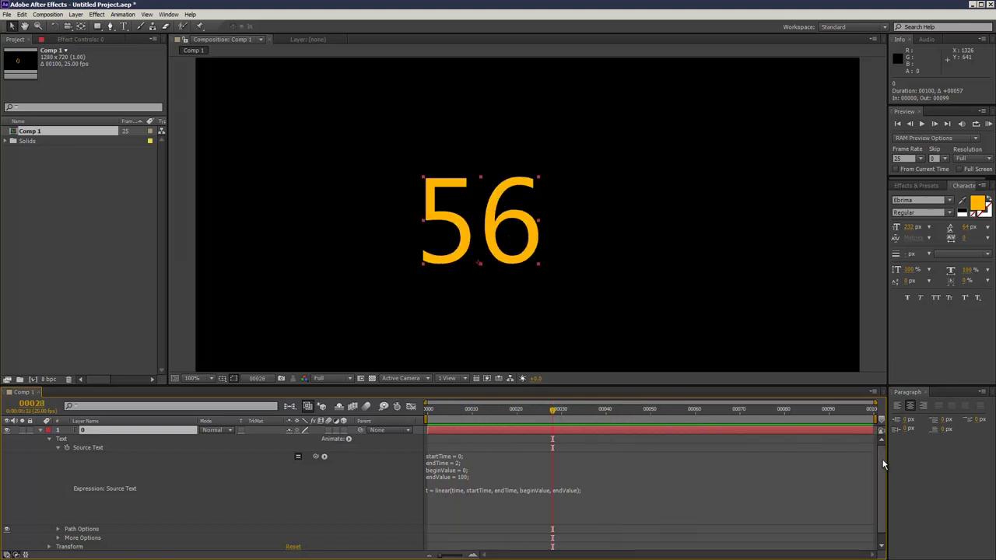
{"action": "scroll", "coordinate": [674, 545], "scroll_direction": "down", "scroll_amount": 1}
{"action": "left_click_drag", "start_coordinate": [620, 546], "coordinate": [882, 547]}
Reset the work area to full length and preview the count reaching 100
{"action": "scroll", "coordinate": [793, 436], "scroll_direction": "up", "scroll_amount": 1}
{"action": "mouse_move", "coordinate": [451, 413]}
{"action": "left_mouse_down"}
{"action": "mouse_move", "coordinate": [658, 424]}
{"action": "mouse_move", "coordinate": [406, 425]}
{"action": "mouse_move", "coordinate": [679, 421]}
{"action": "left_mouse_up"}
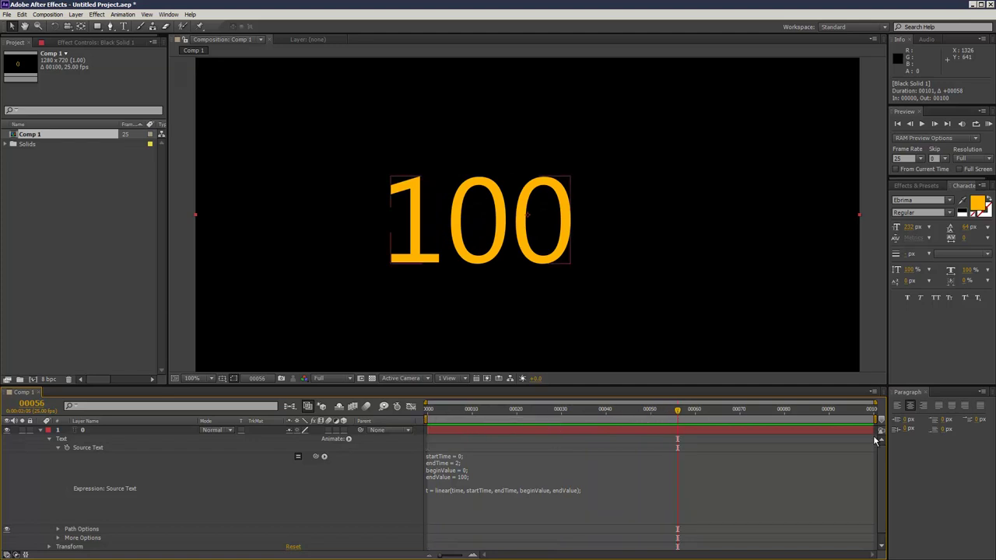
{"action": "left_click_drag", "start_coordinate": [875, 421], "coordinate": [651, 420]}
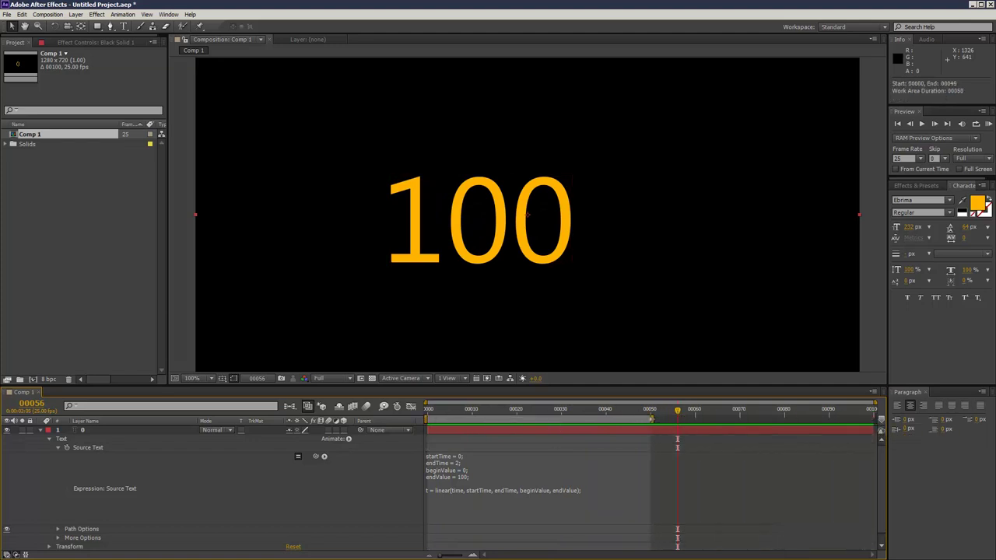
{"action": "double_click", "coordinate": [652, 420]}
{"action": "key", "text": "KP_0"}
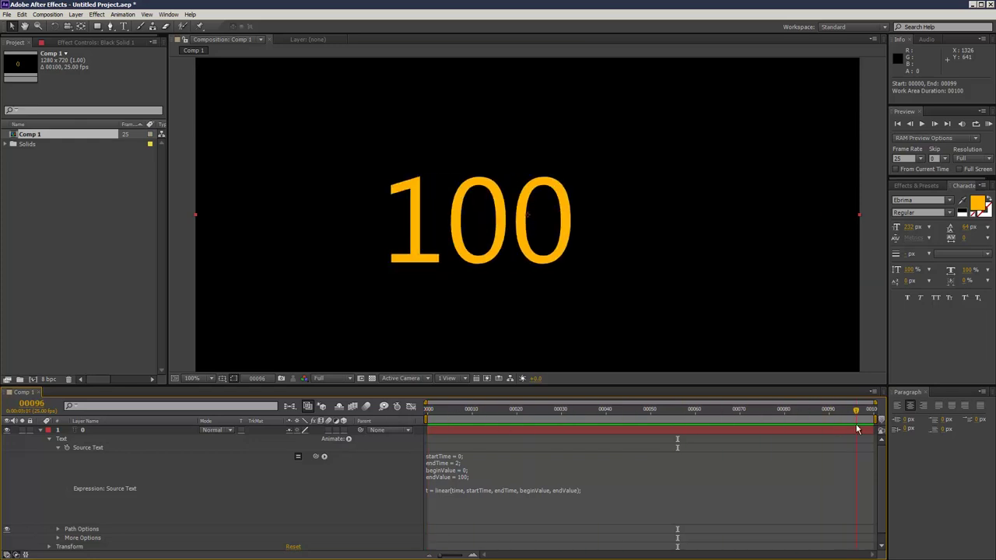
{"action": "key", "text": "space"}
Move the number to the lower left of the frame
{"action": "left_click", "coordinate": [507, 223]}
{"action": "left_click_drag", "start_coordinate": [507, 221], "coordinate": [361, 262]}
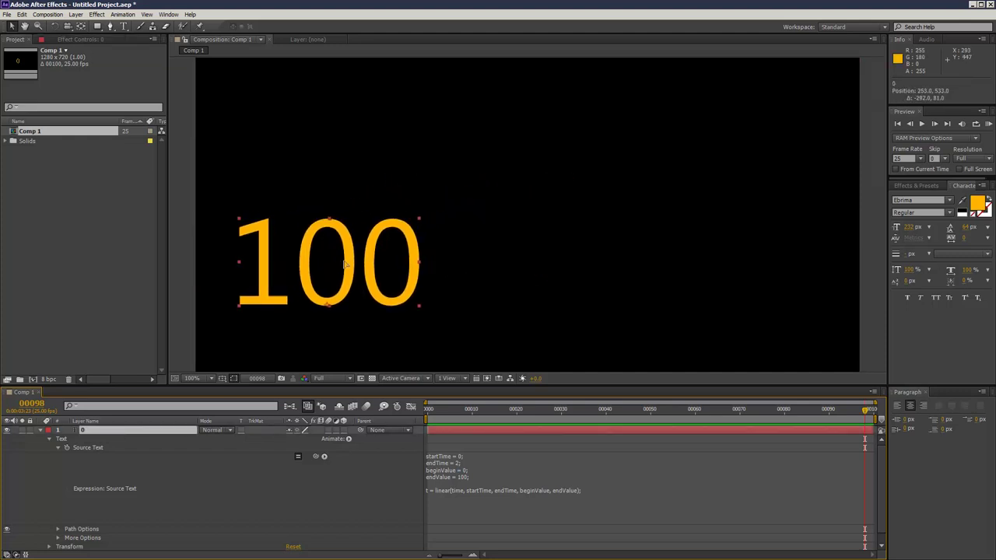
{"action": "left_click", "coordinate": [40, 430]}
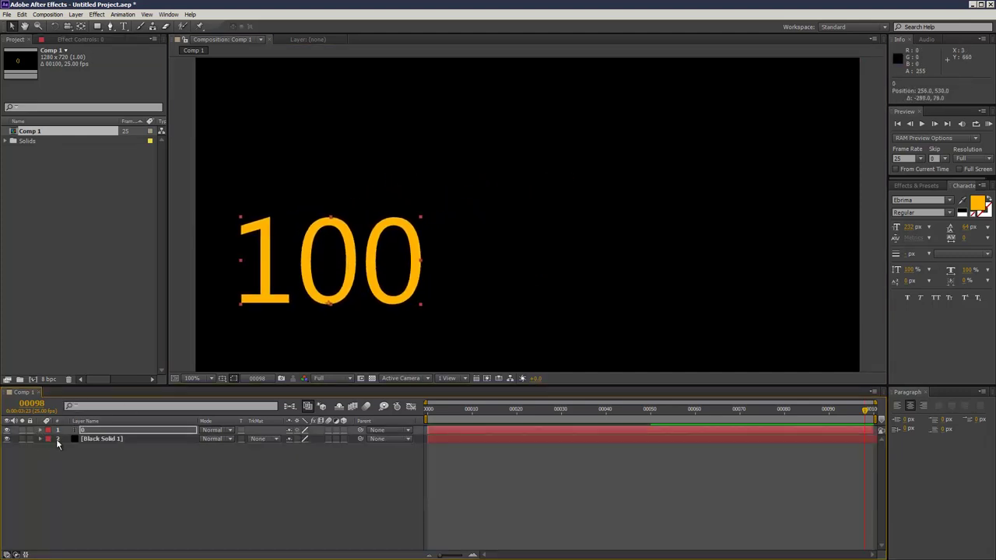
Lock the existing layers and draw a red rectangle right of the number as a new shape layer
{"action": "left_click", "coordinate": [97, 26]}
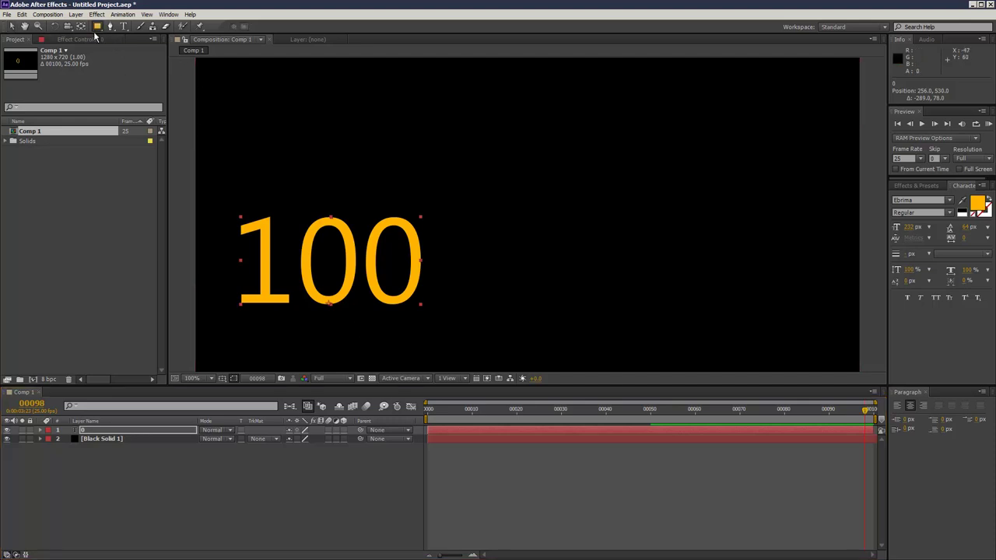
{"action": "left_click_drag", "start_coordinate": [30, 431], "coordinate": [31, 446]}
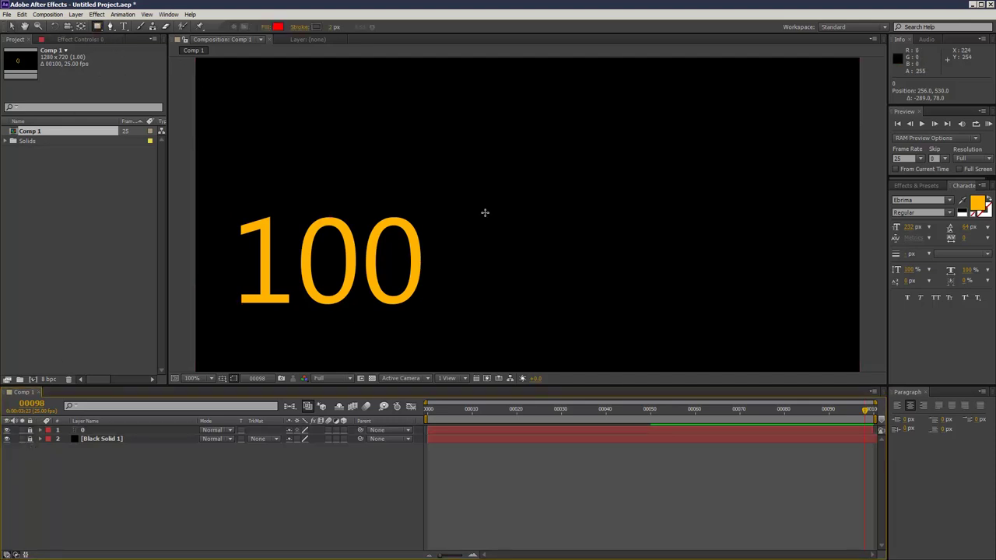
{"action": "left_click_drag", "start_coordinate": [523, 129], "coordinate": [643, 311]}
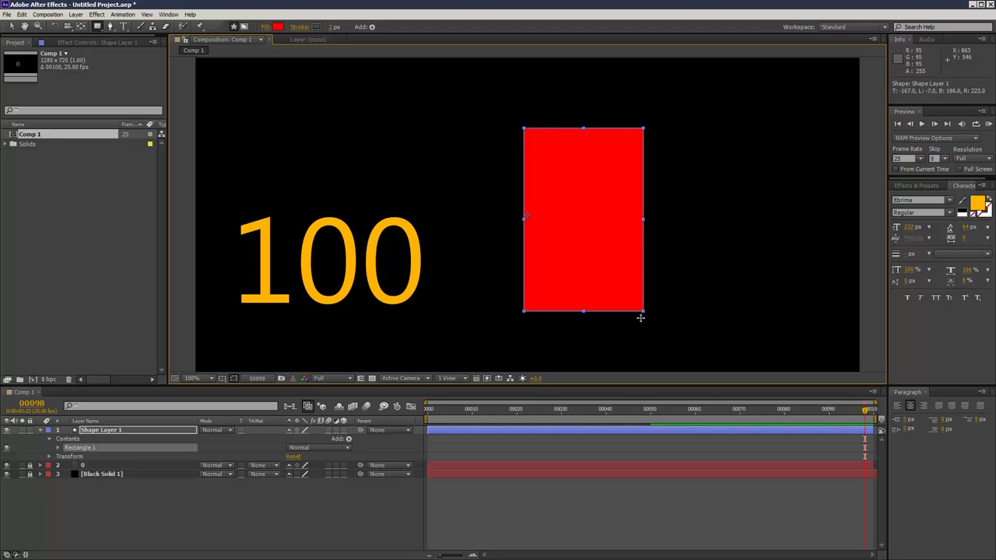
{"action": "left_click", "coordinate": [11, 27]}
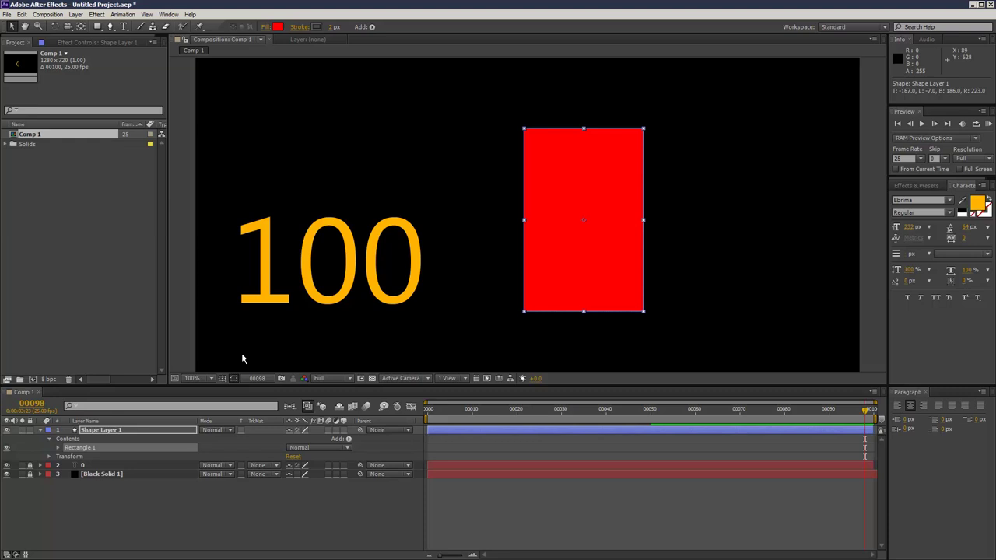
{"action": "left_click", "coordinate": [116, 431]}
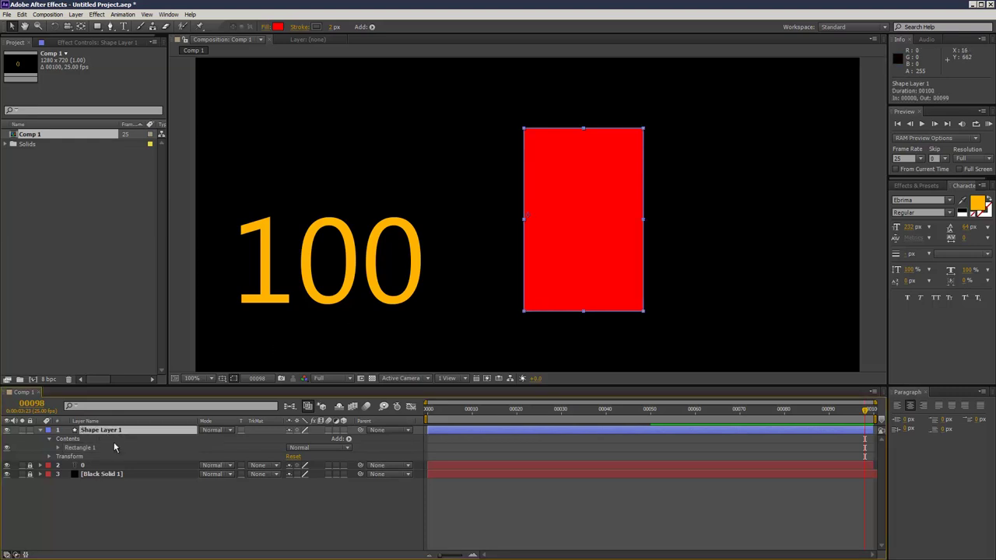
Rename the shape layer to 'bar' and reveal Rectangle Path 1's Size, Position and Roundness
{"action": "type", "text": "h"}
{"action": "key", "text": "Return"}
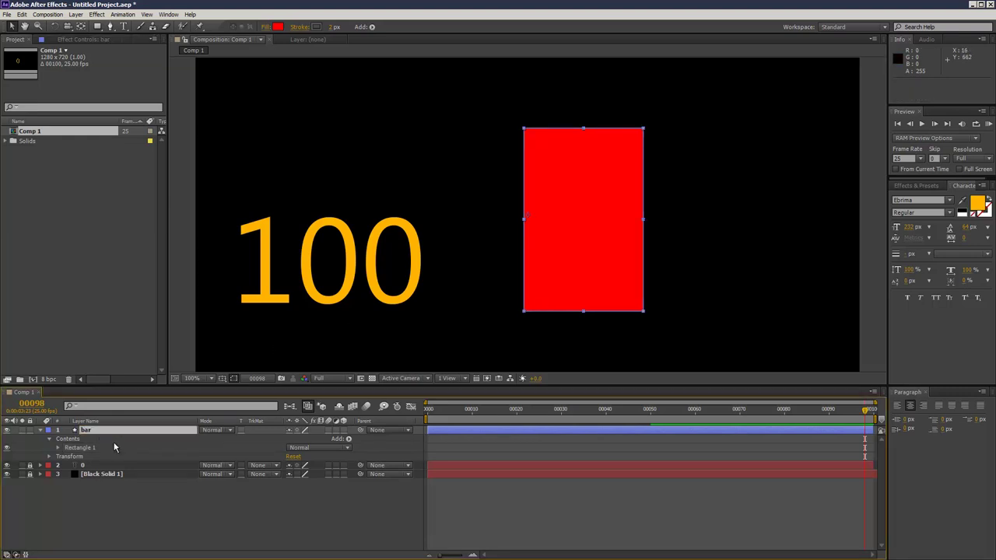
{"action": "left_click", "coordinate": [58, 448]}
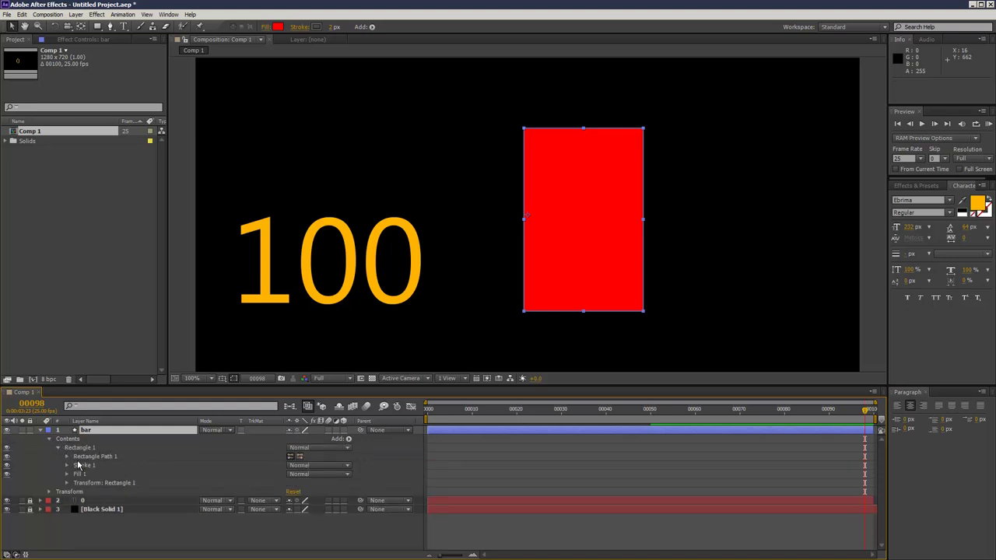
{"action": "left_click", "coordinate": [67, 456]}
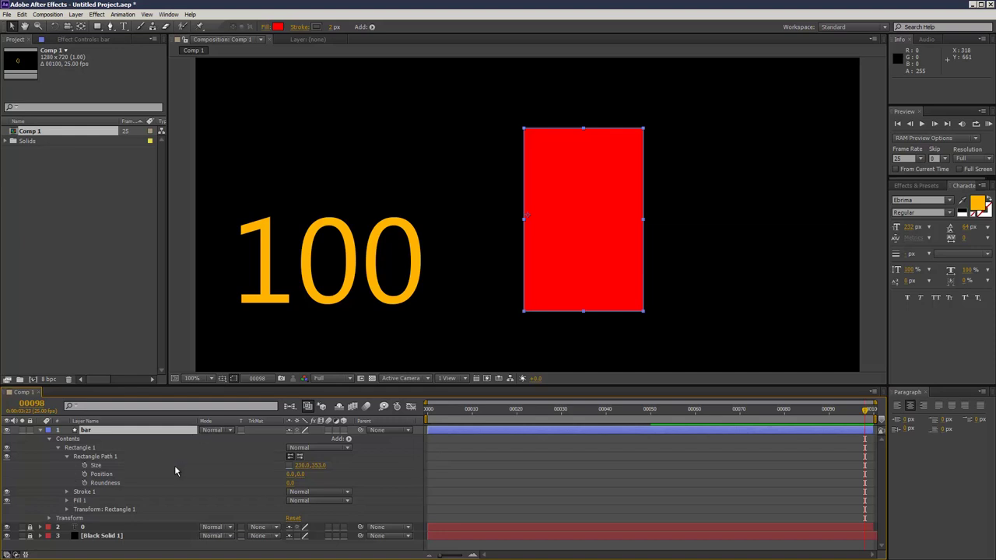
Unlock the number layer and expose its Source Text counting expression
{"action": "left_click", "coordinate": [29, 527]}
{"action": "left_click", "coordinate": [41, 527]}
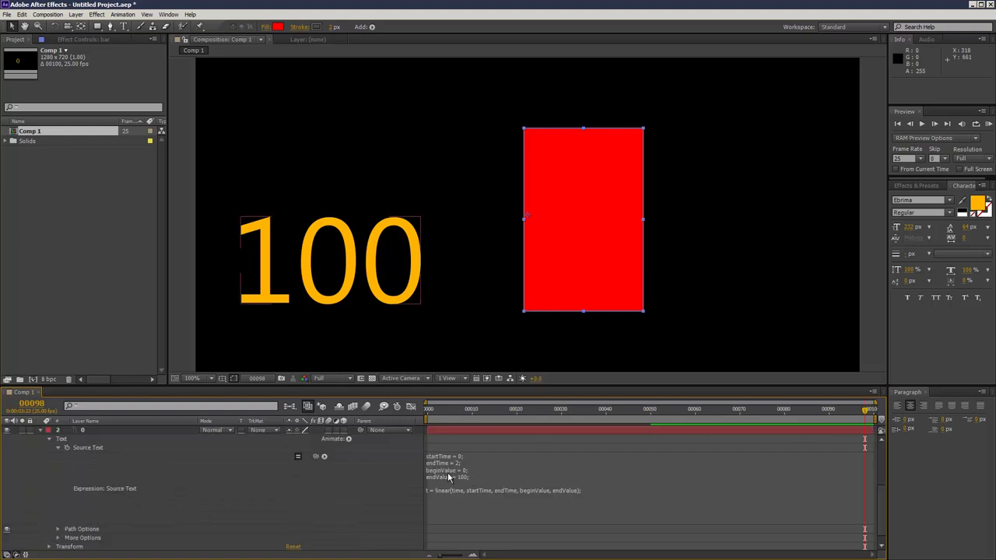
{"action": "type", "text": "startTime = 0; endTime = 2; beginValue = 0; endValue = 100; linear(time, startTime, endTime, beginValue, endValue)"}
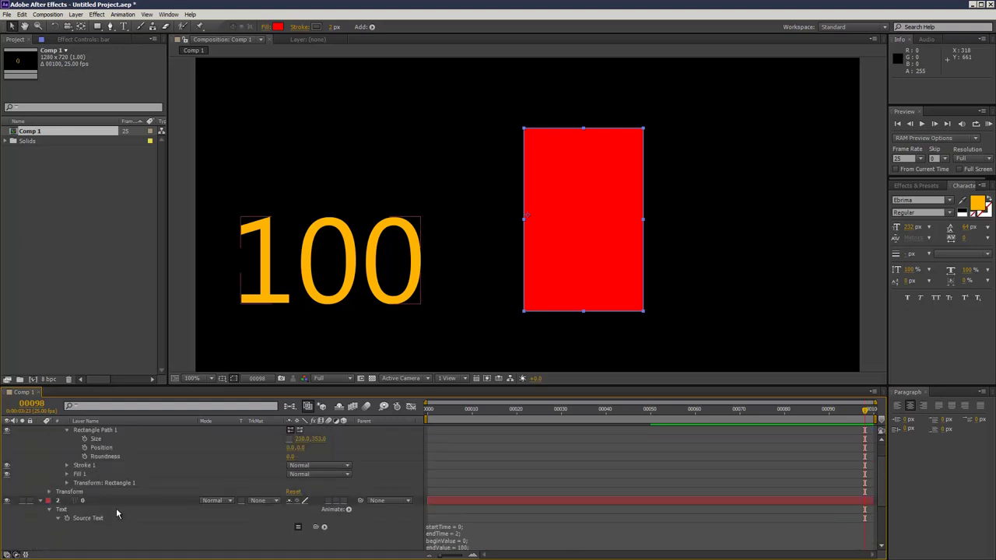
{"action": "left_click", "coordinate": [92, 502]}
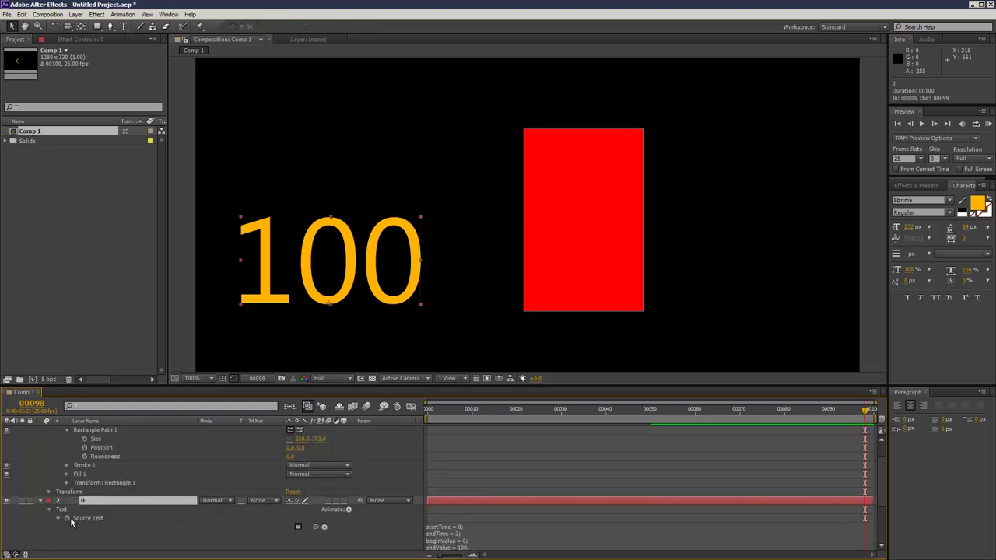
{"action": "scroll", "coordinate": [156, 510], "scroll_direction": "up", "scroll_amount": 3}
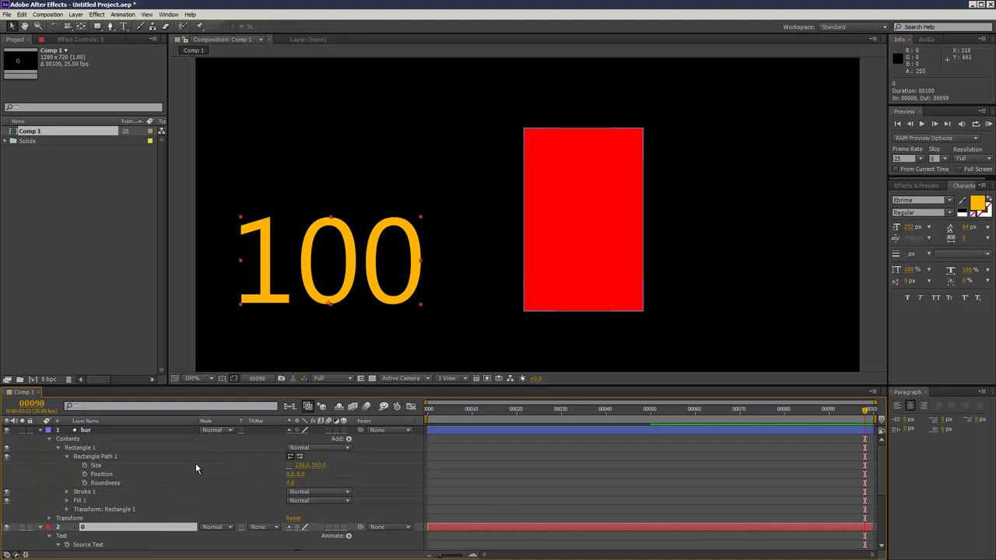
Add an expression to the rectangle's Size linked to the number layer's Source Text
{"action": "left_click", "coordinate": [85, 465], "text": "alt"}
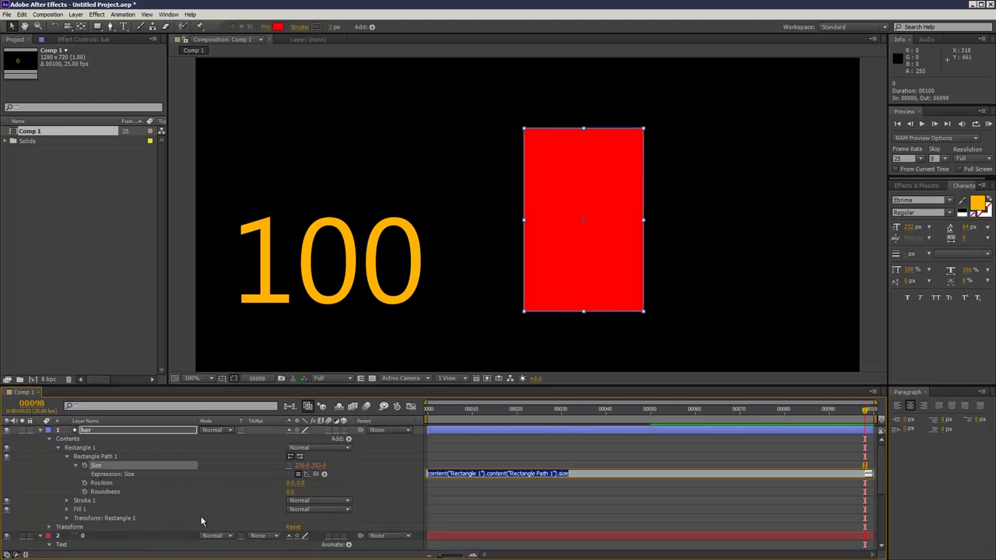
{"action": "left_click_drag", "start_coordinate": [315, 474], "coordinate": [104, 438]}
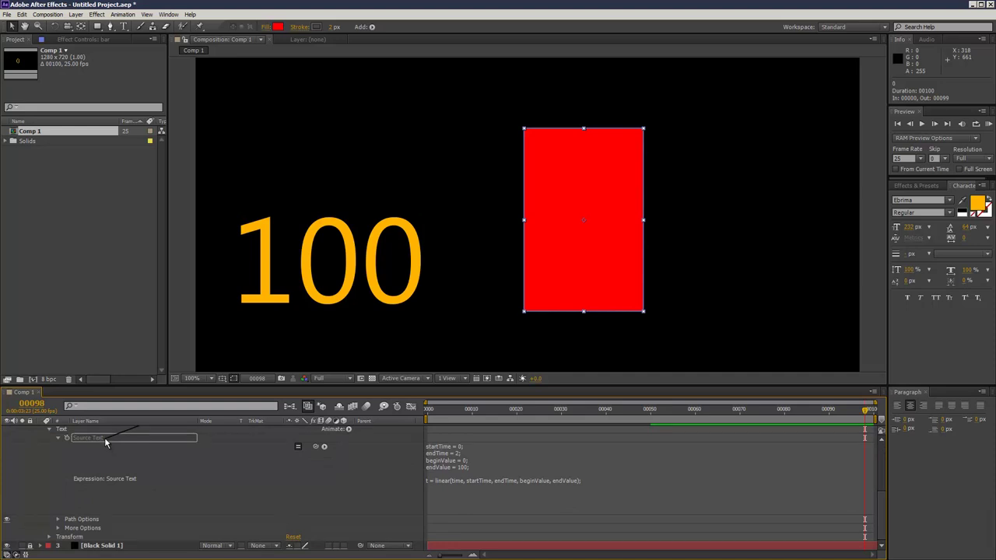
{"action": "scroll", "coordinate": [882, 482], "scroll_direction": "up", "scroll_amount": 3}
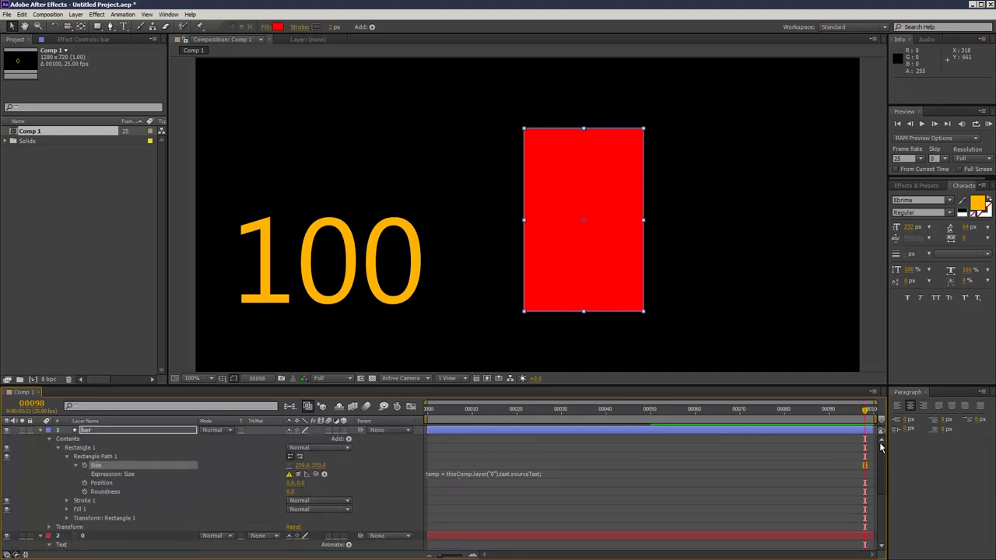
{"action": "left_click", "coordinate": [597, 321]}
Wrap the sourceText reference in parseInt() and apply the Size expression
{"action": "left_click", "coordinate": [523, 473]}
{"action": "left_click", "coordinate": [499, 484]}
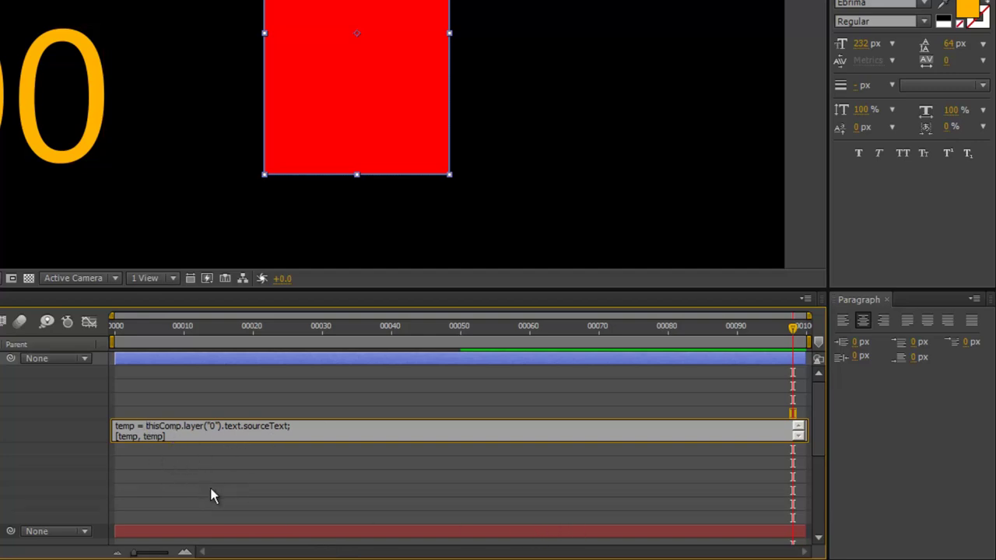
{"action": "type", "text": "parse"}
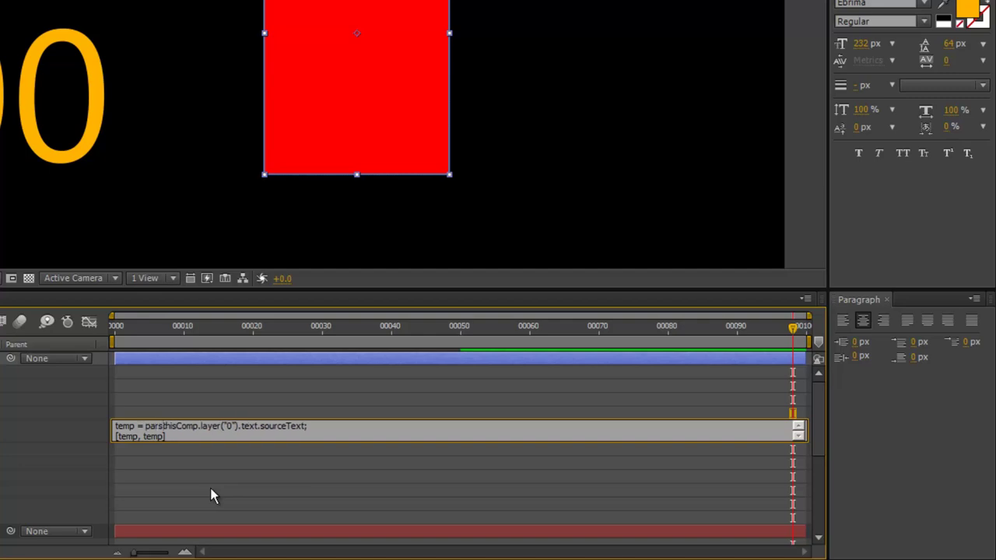
{"action": "type", "text": "Int("}
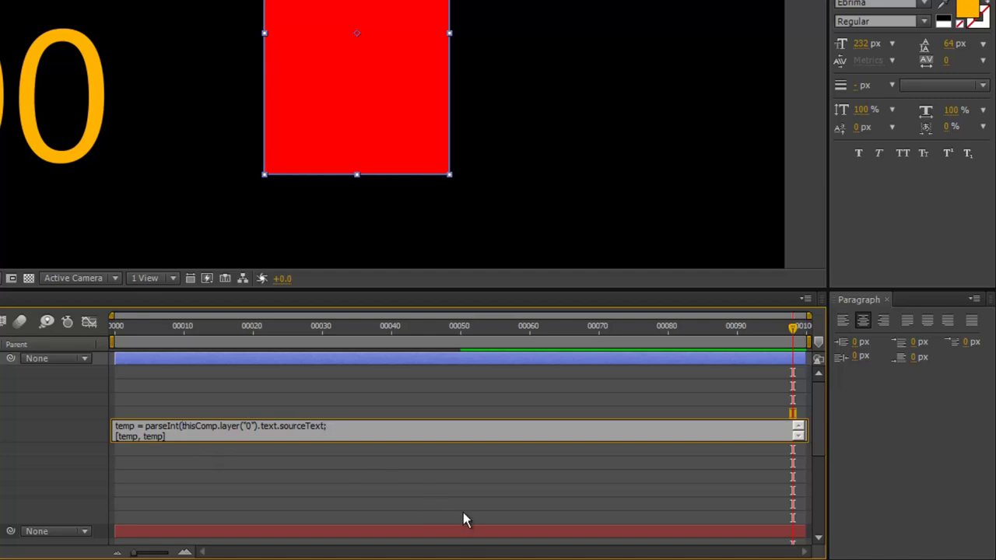
{"action": "left_click", "coordinate": [341, 413]}
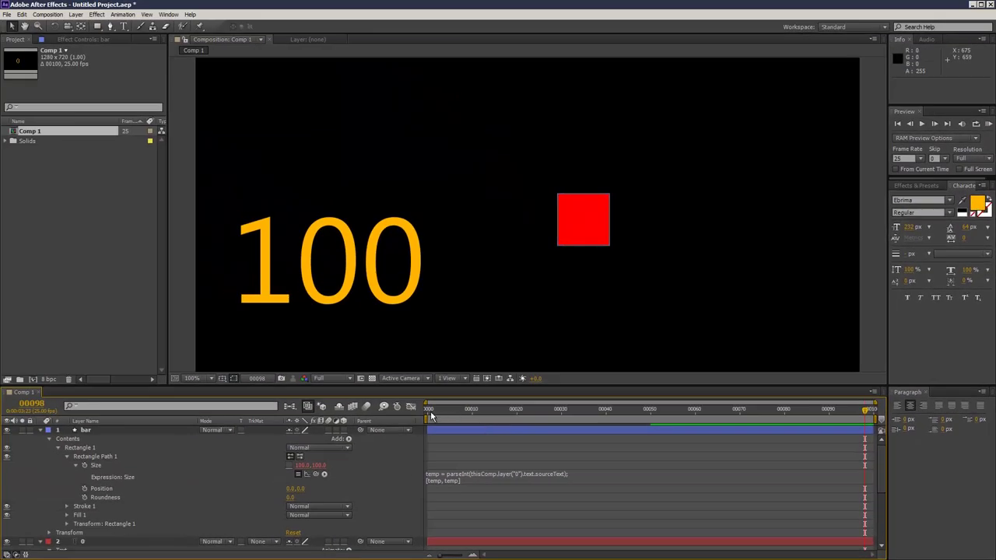
Scrub the timeline to check the bar follows the counter around frames 34 and 37
{"action": "left_click_drag", "start_coordinate": [432, 418], "coordinate": [694, 424]}
{"action": "left_click_drag", "start_coordinate": [432, 416], "coordinate": [578, 410]}
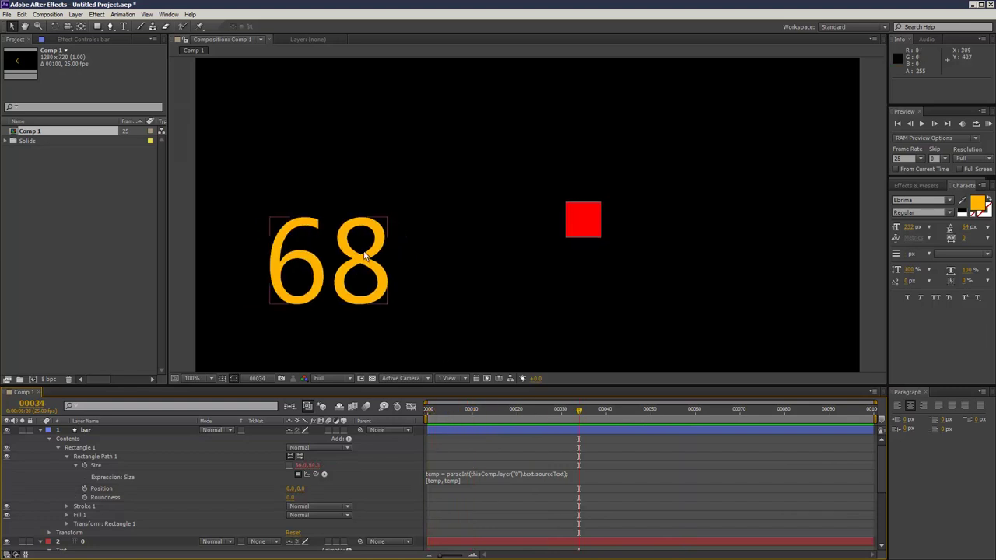
{"action": "left_click_drag", "start_coordinate": [514, 413], "coordinate": [592, 412]}
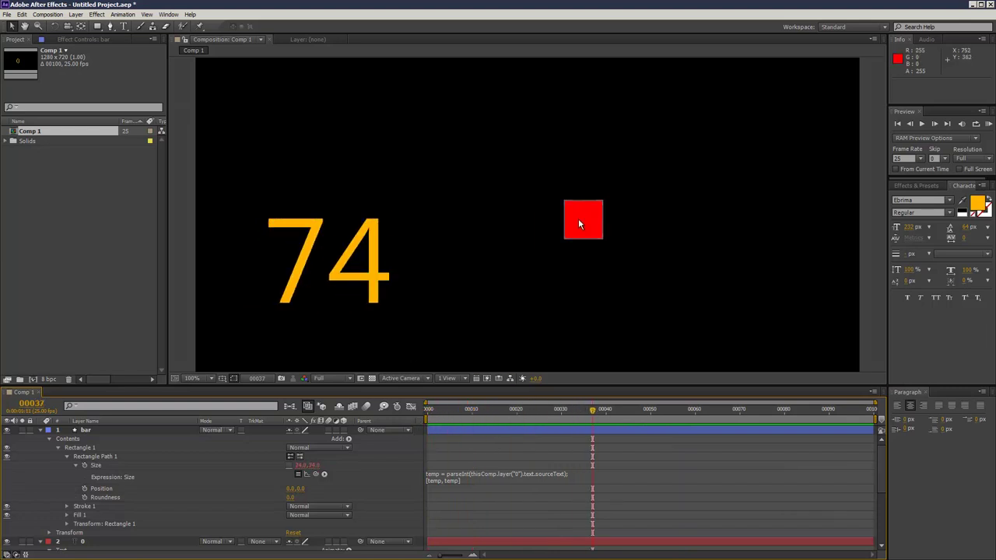
Append *2 to the Size expression's first line and scrub to frame 61 to verify
{"action": "left_click", "coordinate": [566, 474]}
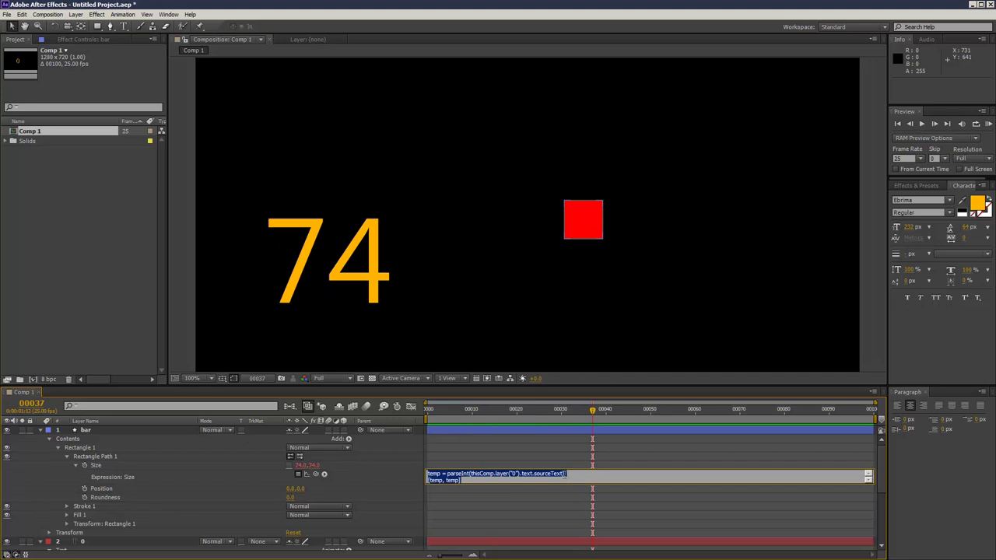
{"action": "left_click", "coordinate": [716, 507]}
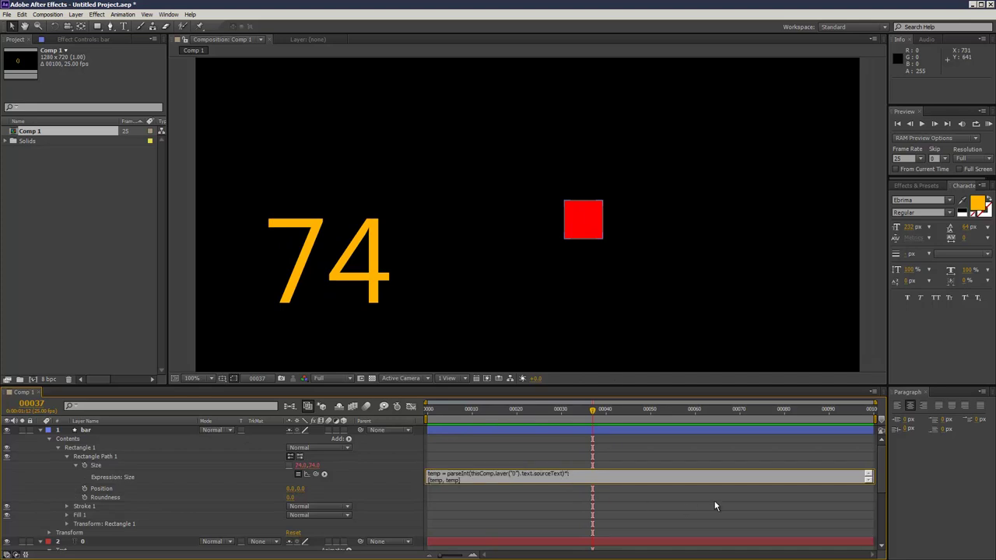
{"action": "left_click", "coordinate": [661, 452]}
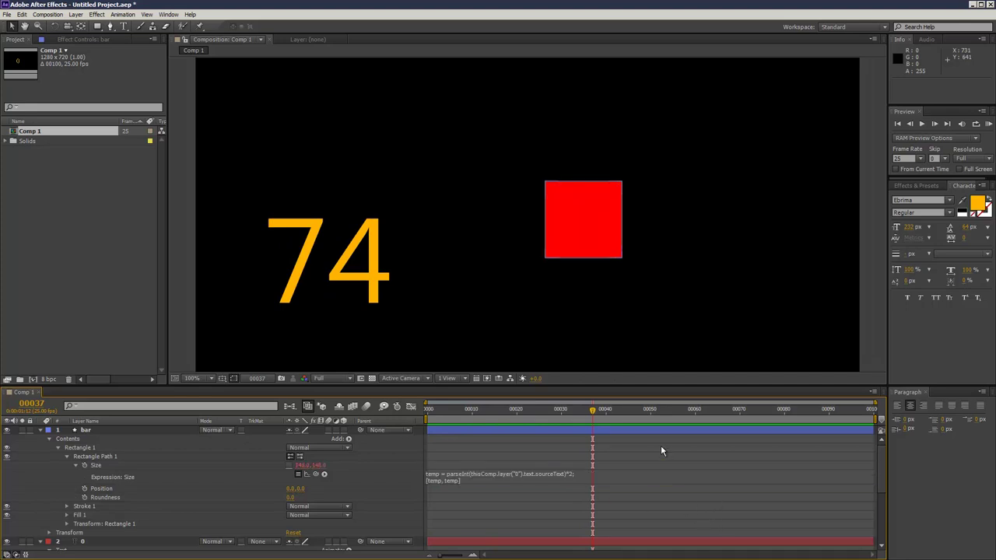
{"action": "left_click_drag", "start_coordinate": [427, 409], "coordinate": [701, 443]}
Change [temp, temp] to [value[0], temp] in the bar's Size expression
{"action": "left_click", "coordinate": [463, 478]}
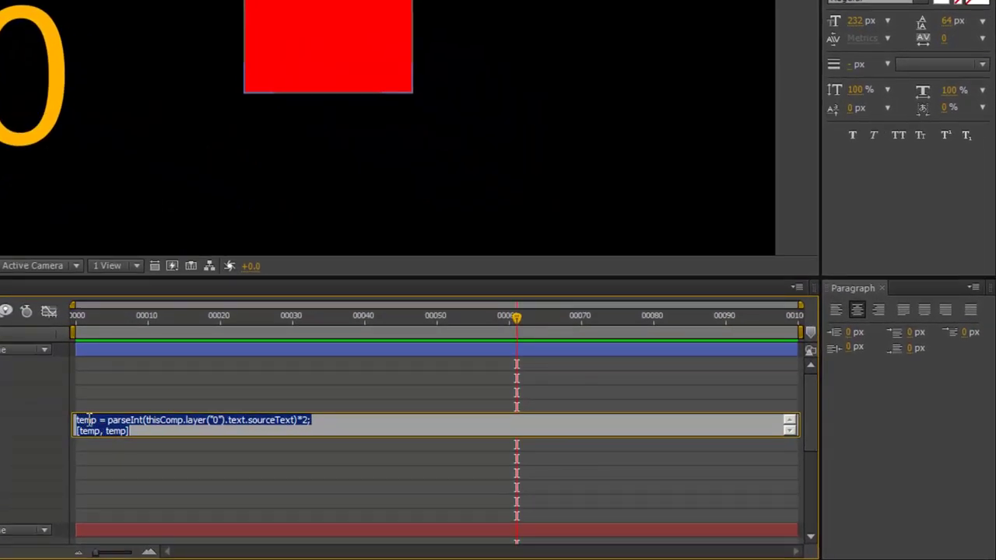
{"action": "left_click", "coordinate": [102, 431]}
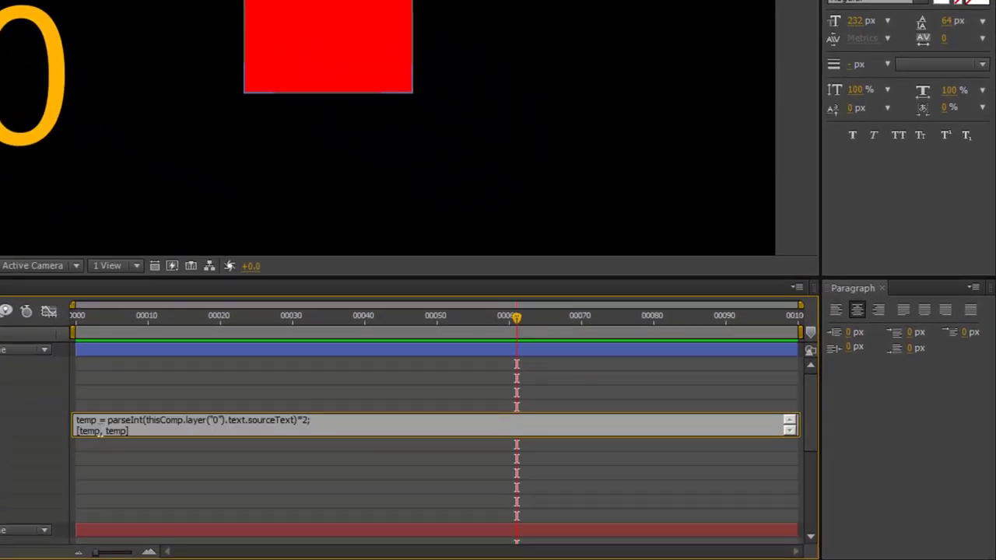
{"action": "left_click_drag", "start_coordinate": [101, 432], "coordinate": [81, 432]}
{"action": "type", "text": "value"}
{"action": "key", "text": "BackSpace"}
{"action": "key", "text": "BackSpace"}
{"action": "type", "text": "ue[0]"}
{"action": "left_click_drag", "start_coordinate": [99, 433], "coordinate": [102, 432]}
{"action": "left_click", "coordinate": [99, 435]}
{"action": "double_click", "coordinate": [108, 432]}
{"action": "left_click", "coordinate": [113, 400]}
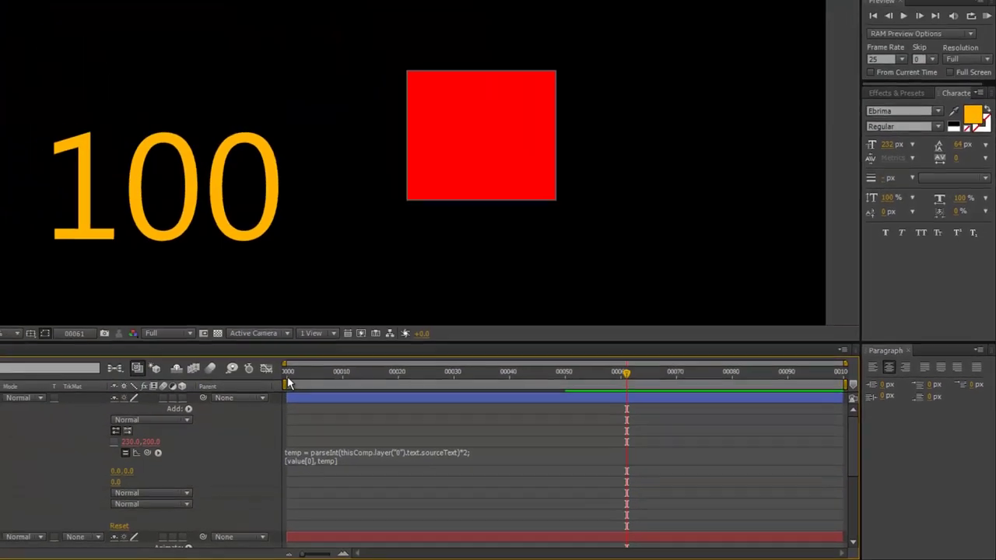
Adjust the bar's fixed Size width and scrub the timeline to preview the height animation
{"action": "key", "text": "Home"}
{"action": "left_click_drag", "start_coordinate": [456, 406], "coordinate": [538, 437]}
{"action": "left_click", "coordinate": [297, 467]}
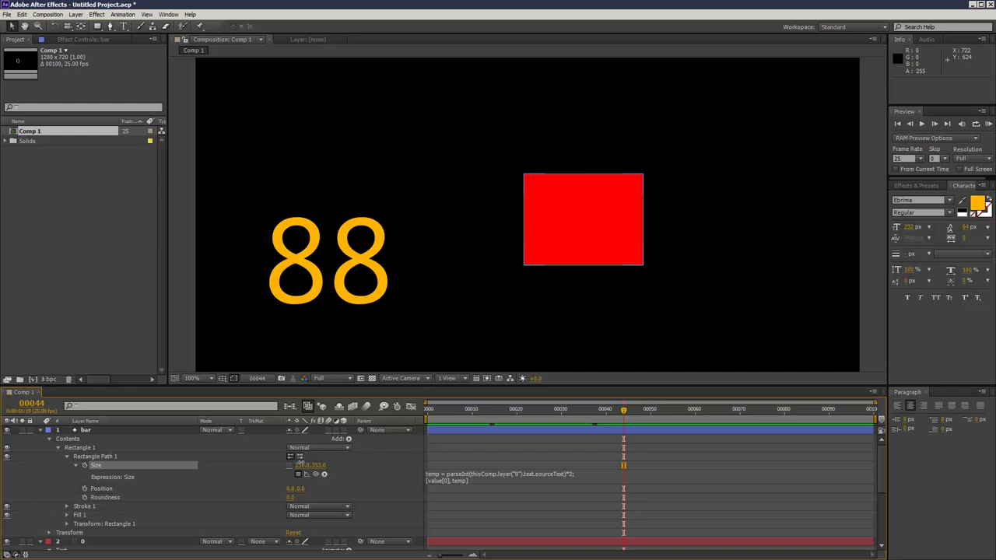
{"action": "mouse_move", "coordinate": [298, 471]}
{"action": "left_mouse_down"}
{"action": "mouse_move", "coordinate": [308, 470]}
{"action": "mouse_move", "coordinate": [289, 470]}
{"action": "left_mouse_up"}
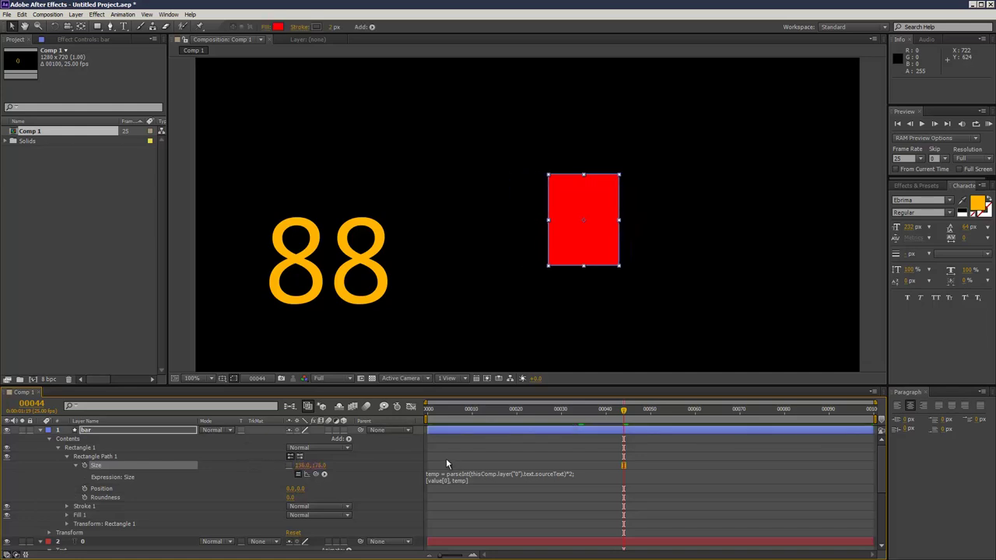
{"action": "left_click_drag", "start_coordinate": [449, 409], "coordinate": [729, 423]}
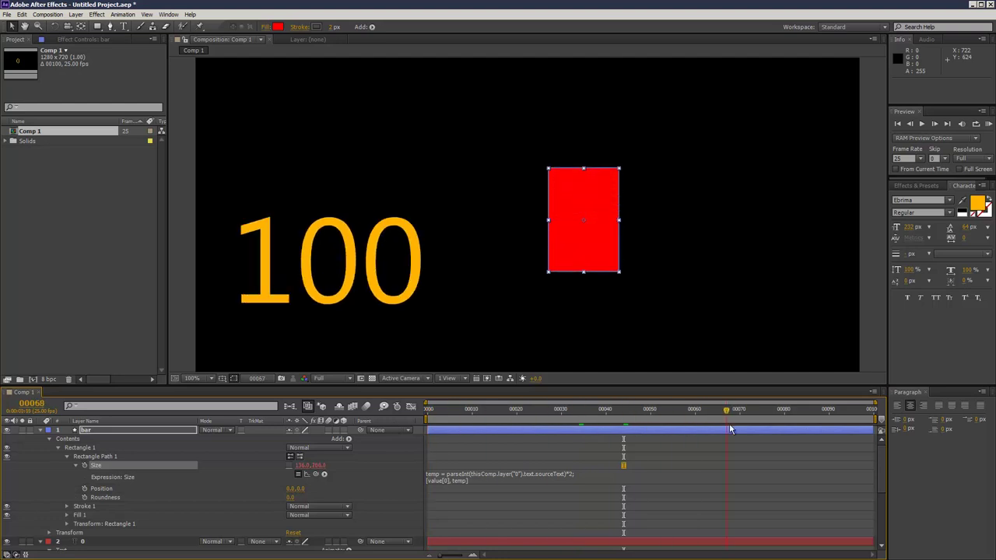
{"action": "mouse_move", "coordinate": [303, 469]}
{"action": "left_mouse_down"}
{"action": "mouse_move", "coordinate": [294, 469]}
{"action": "mouse_move", "coordinate": [322, 471]}
{"action": "left_mouse_up"}
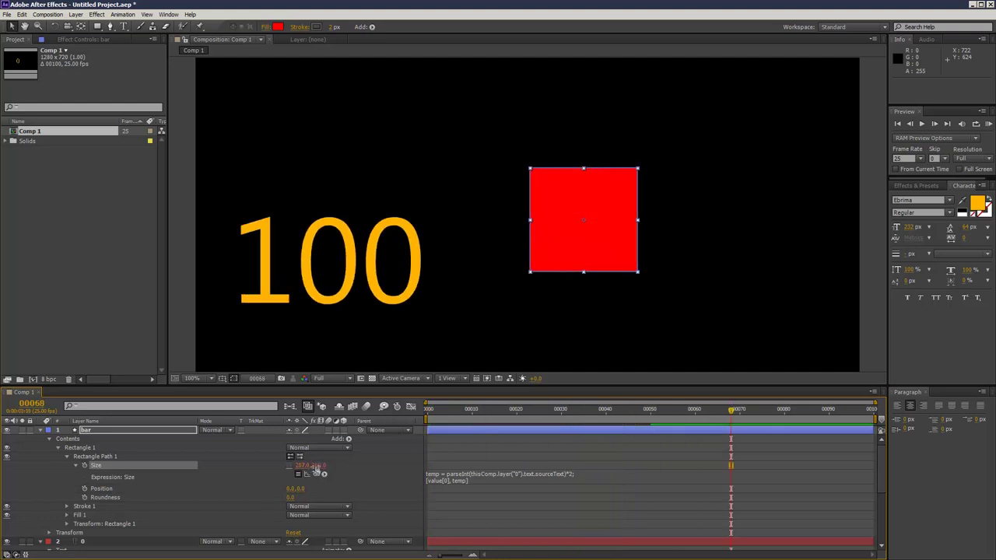
{"action": "left_click_drag", "start_coordinate": [449, 411], "coordinate": [663, 411]}
{"action": "left_click_drag", "start_coordinate": [803, 417], "coordinate": [711, 427]}
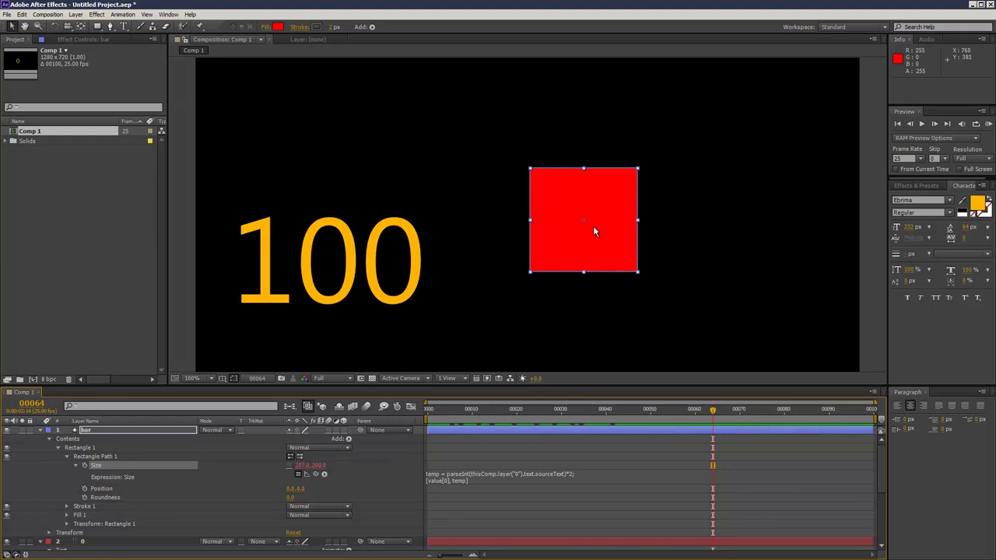
{"action": "left_click", "coordinate": [586, 224]}
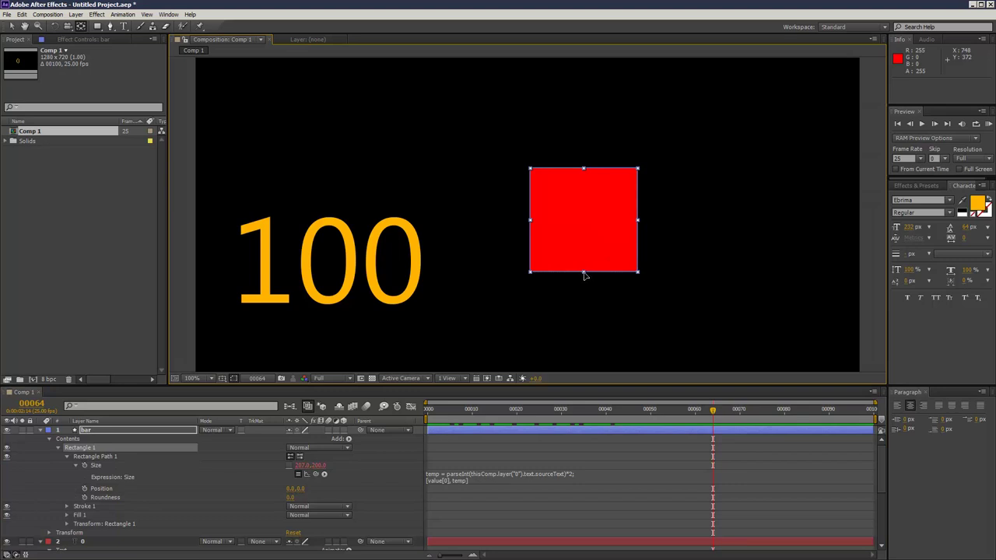
{"action": "key", "text": "Home"}
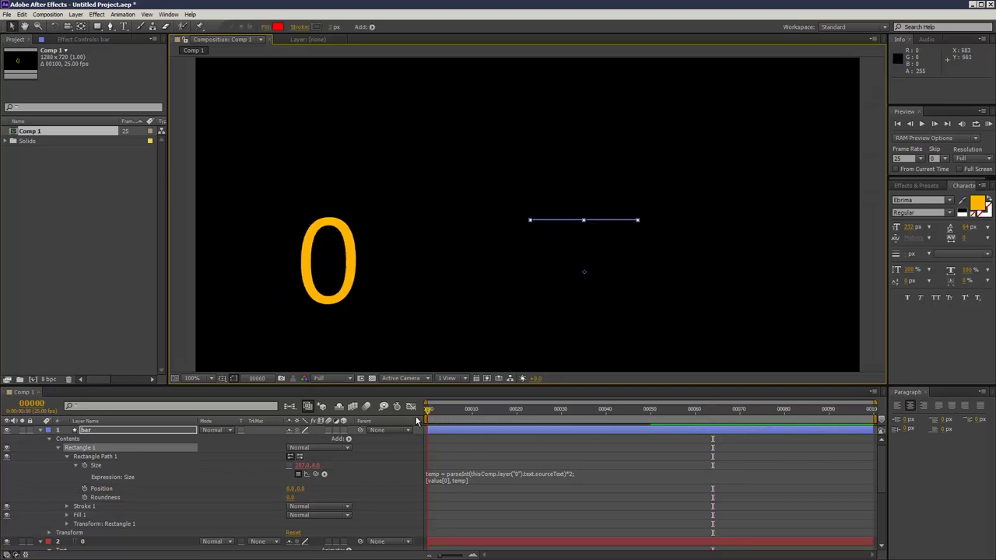
{"action": "mouse_move", "coordinate": [427, 410]}
{"action": "left_mouse_down"}
{"action": "mouse_move", "coordinate": [712, 410]}
{"action": "mouse_move", "coordinate": [416, 410]}
{"action": "left_mouse_up"}
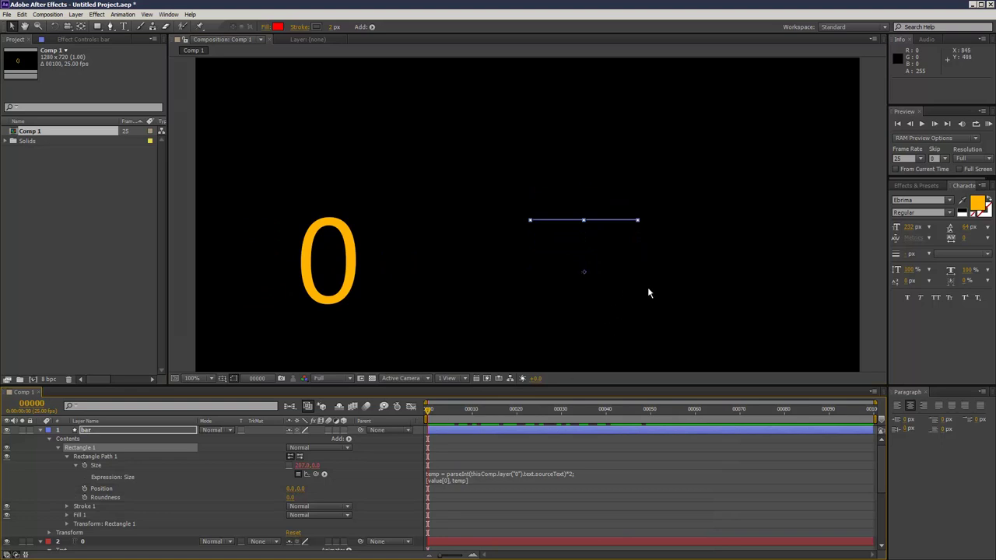
{"action": "left_click", "coordinate": [102, 459]}
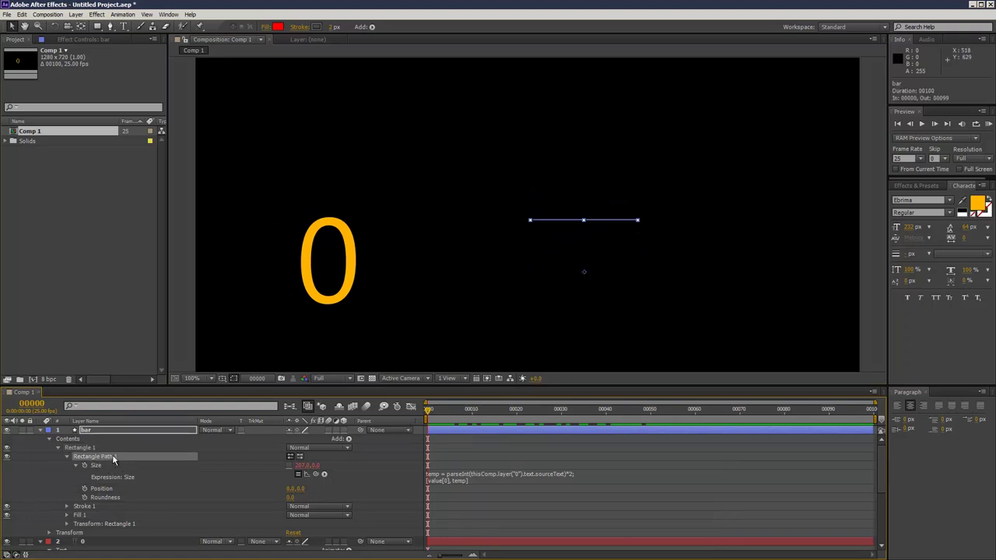
{"action": "left_click", "coordinate": [98, 446]}
{"action": "left_click", "coordinate": [94, 432]}
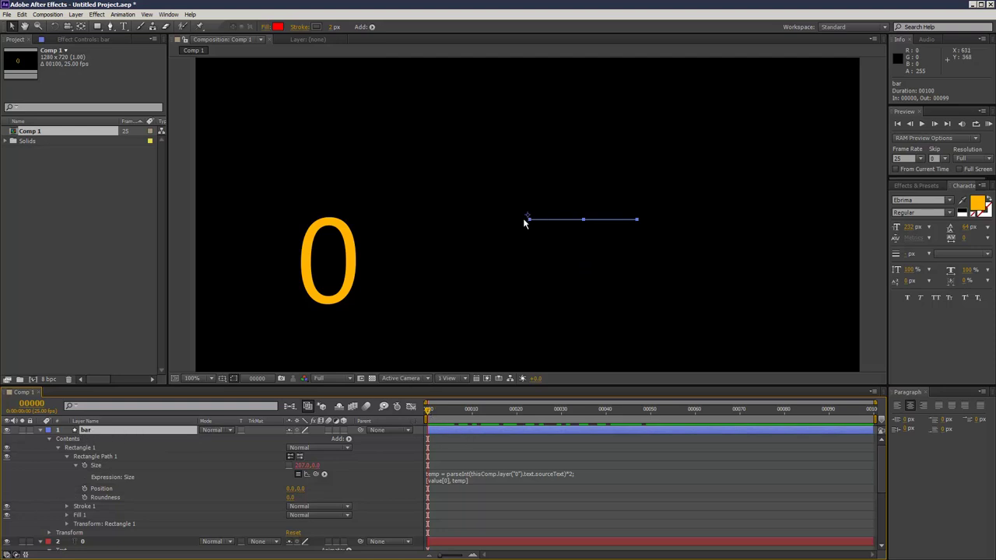
{"action": "left_click_drag", "start_coordinate": [437, 410], "coordinate": [697, 395]}
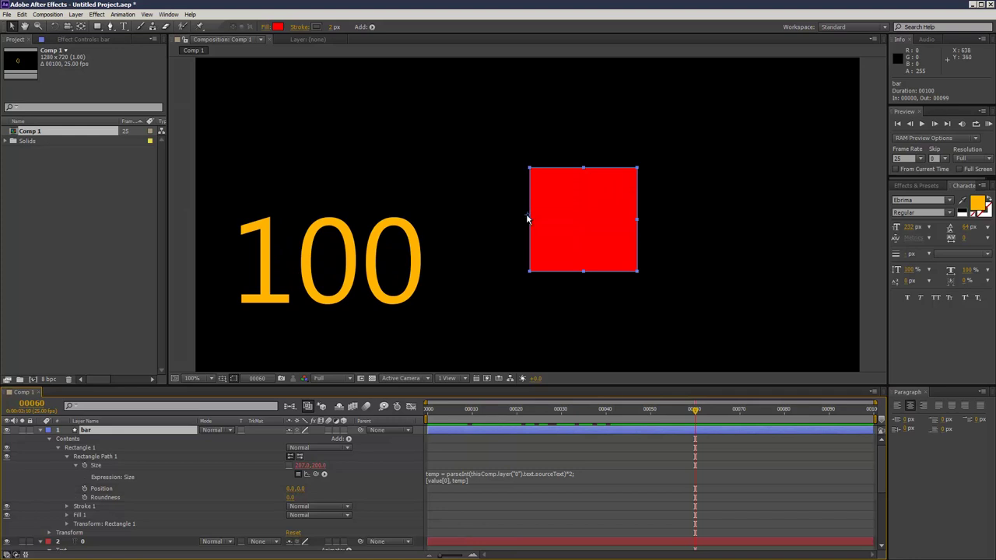
{"action": "left_click_drag", "start_coordinate": [433, 411], "coordinate": [707, 412]}
Add a Position expression linked to the rectangle's Size and preview the bar
{"action": "left_click", "coordinate": [85, 489], "text": "alt"}
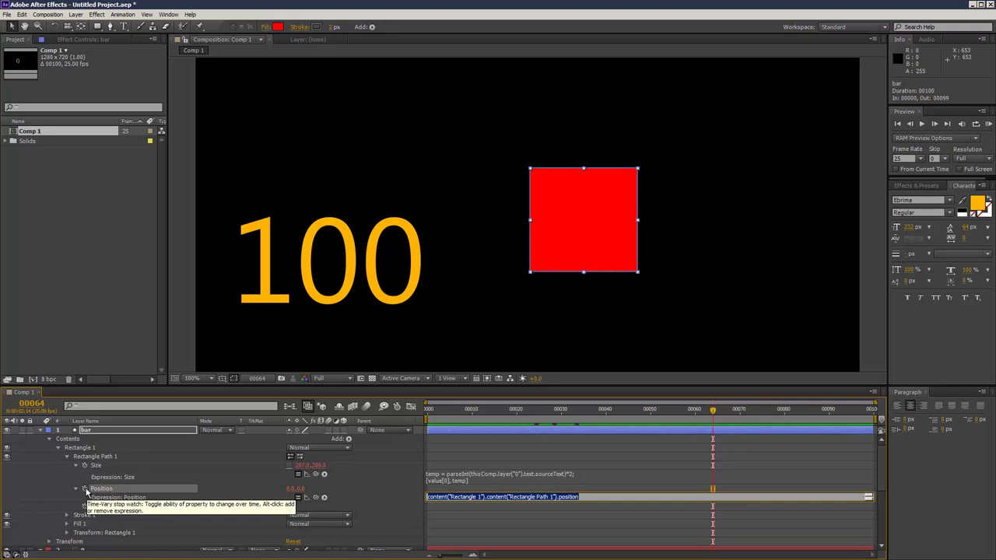
{"action": "left_click_drag", "start_coordinate": [315, 497], "coordinate": [319, 467]}
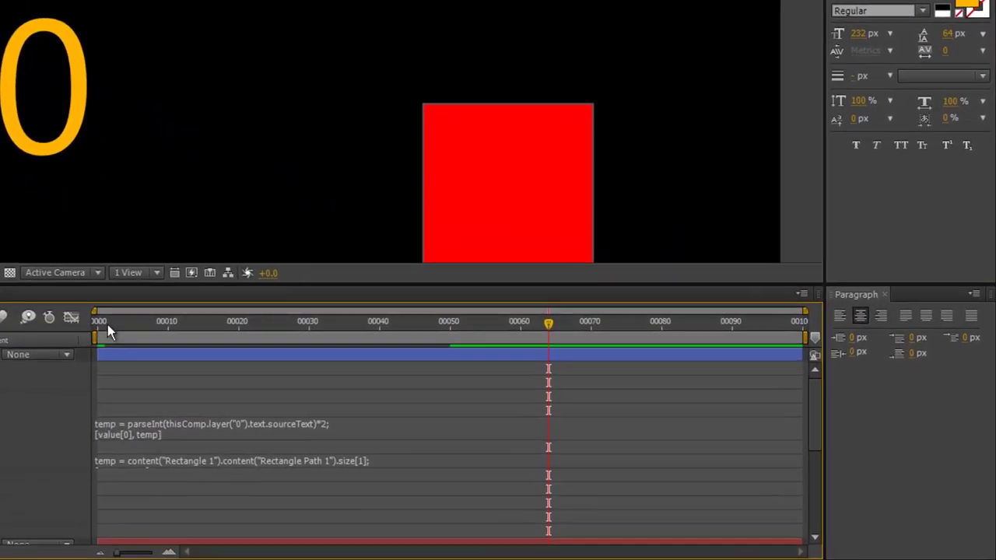
{"action": "left_click", "coordinate": [474, 408]}
{"action": "left_click_drag", "start_coordinate": [194, 315], "coordinate": [352, 340]}
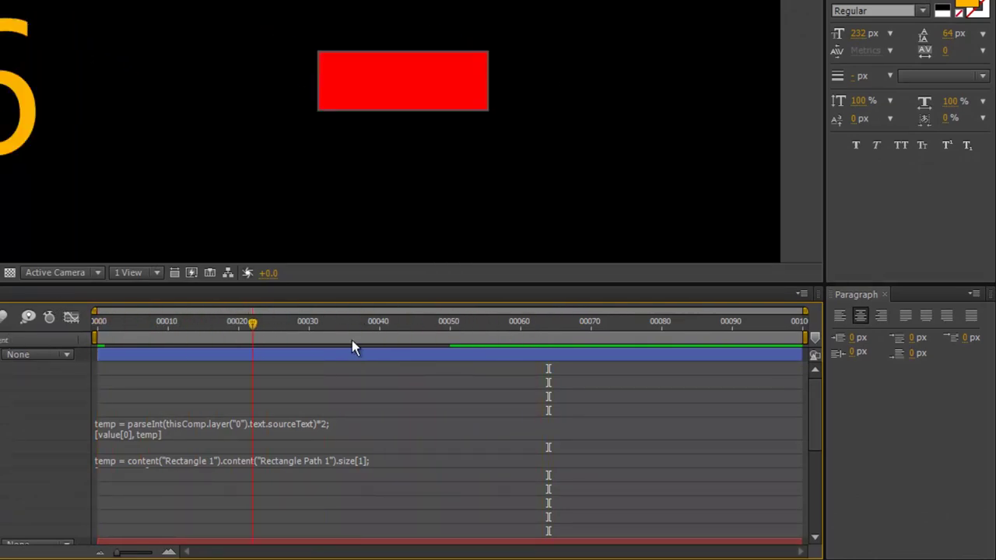
{"action": "key", "text": "k"}
Edit the Position expression to [value[0], temp*-1] and preview the result
{"action": "left_click", "coordinate": [234, 453]}
{"action": "left_click", "coordinate": [118, 472]}
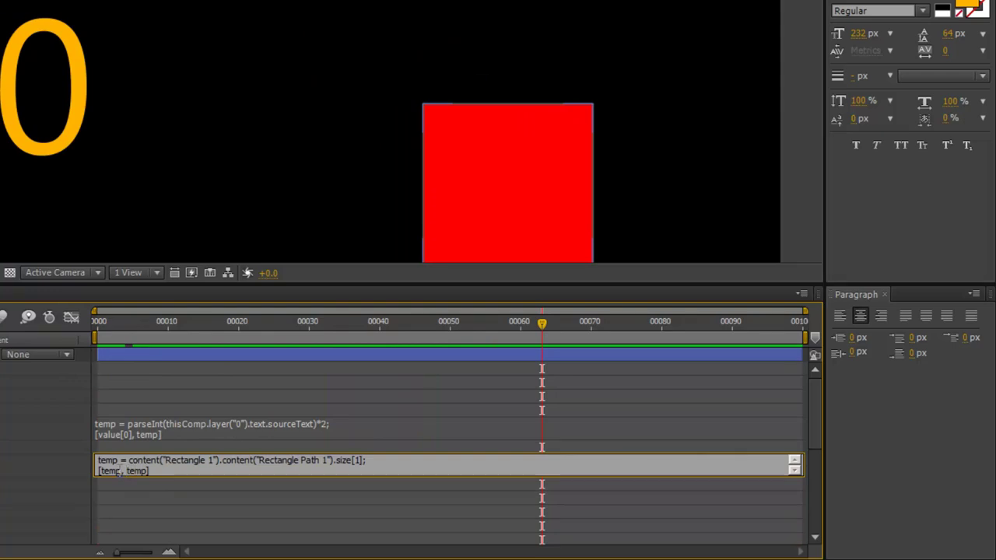
{"action": "left_click_drag", "start_coordinate": [122, 470], "coordinate": [101, 470]}
{"action": "type", "text": "value[0]"}
{"action": "left_click", "coordinate": [205, 448]}
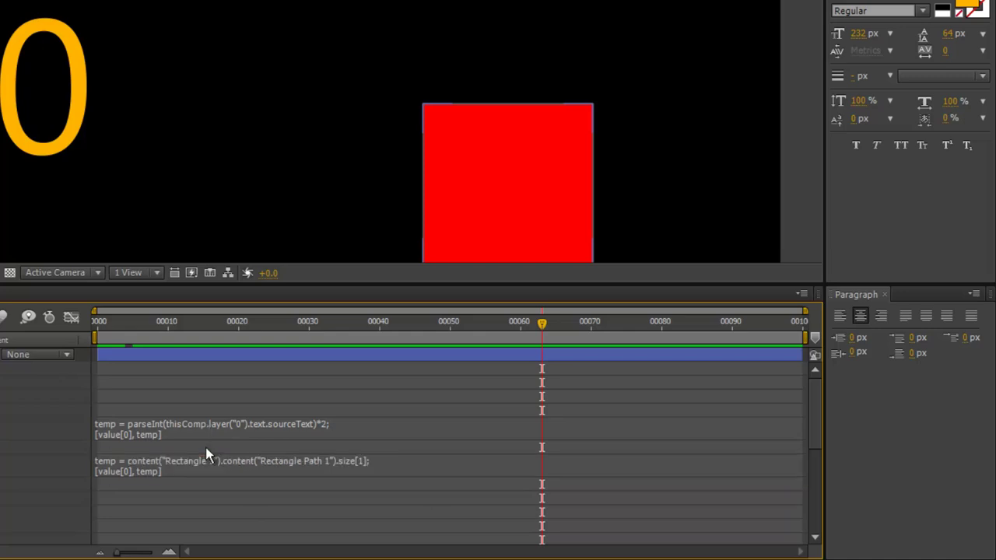
{"action": "left_click_drag", "start_coordinate": [116, 338], "coordinate": [344, 319]}
{"action": "left_click", "coordinate": [274, 459]}
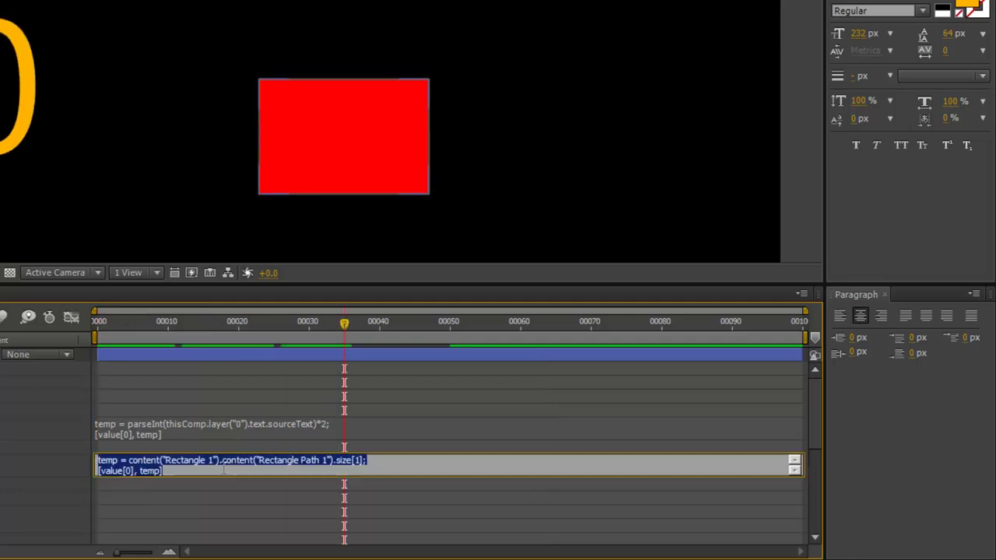
{"action": "left_click", "coordinate": [148, 460]}
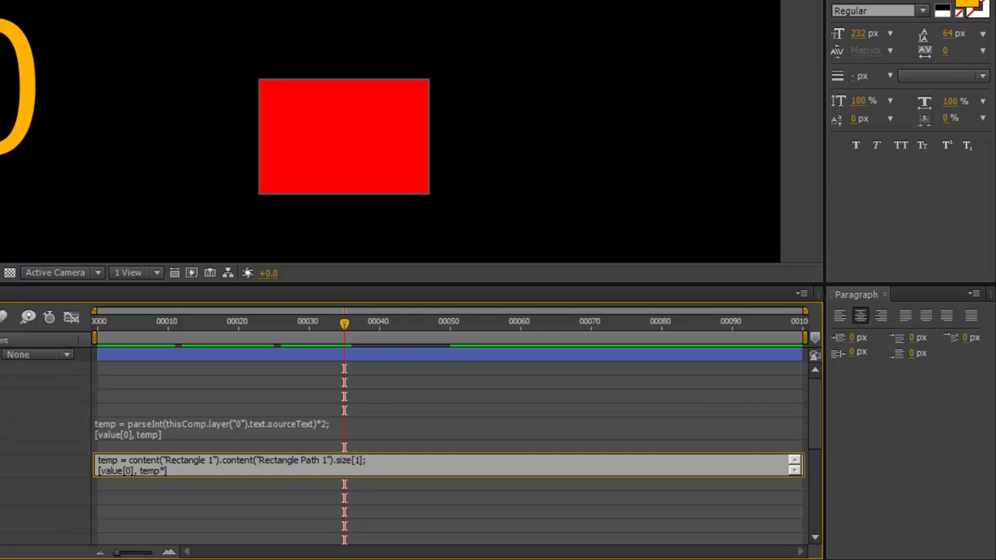
{"action": "left_click", "coordinate": [218, 446]}
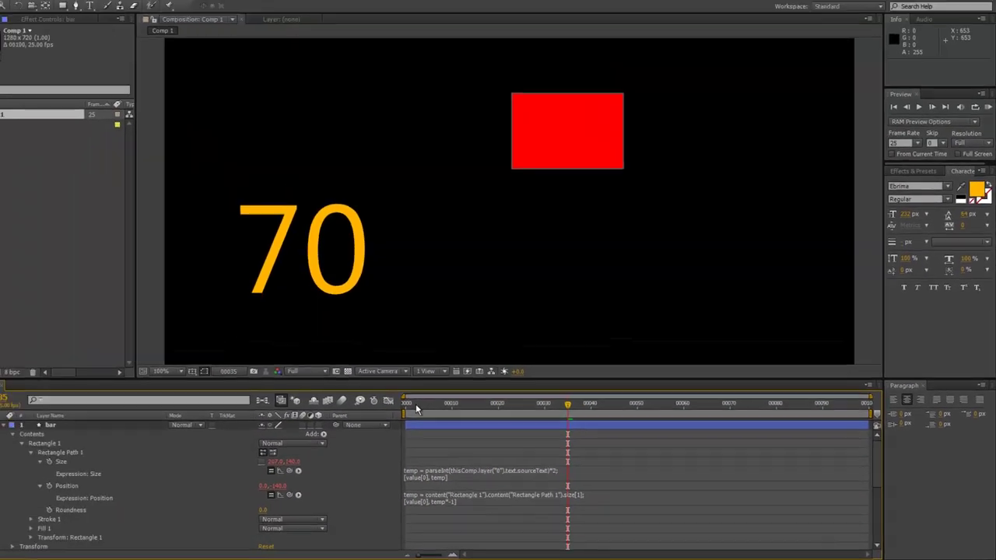
Scrub and play a preview to watch the bar grow with the counter
{"action": "left_click_drag", "start_coordinate": [98, 323], "coordinate": [131, 325]}
{"action": "left_click_drag", "start_coordinate": [449, 412], "coordinate": [558, 225]}
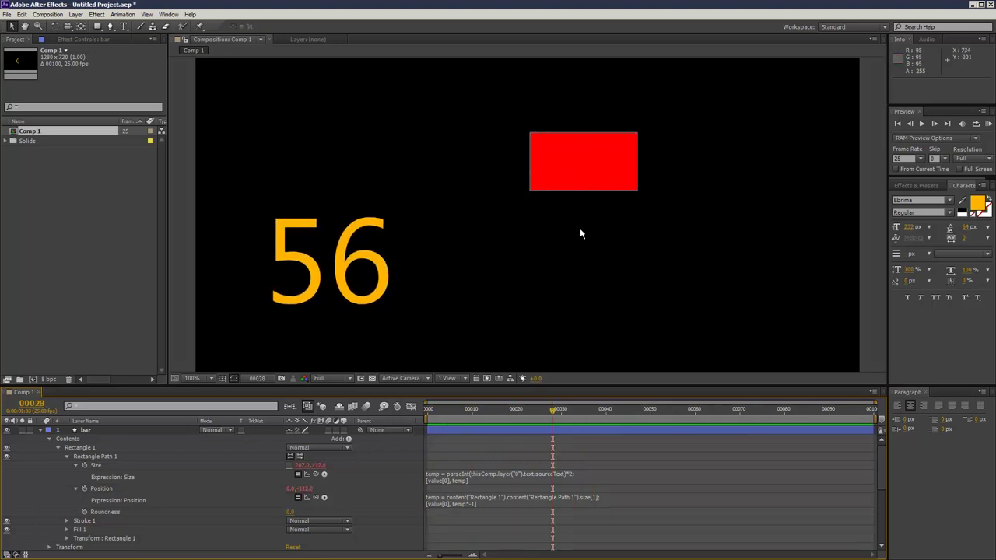
{"action": "left_click_drag", "start_coordinate": [440, 420], "coordinate": [588, 411]}
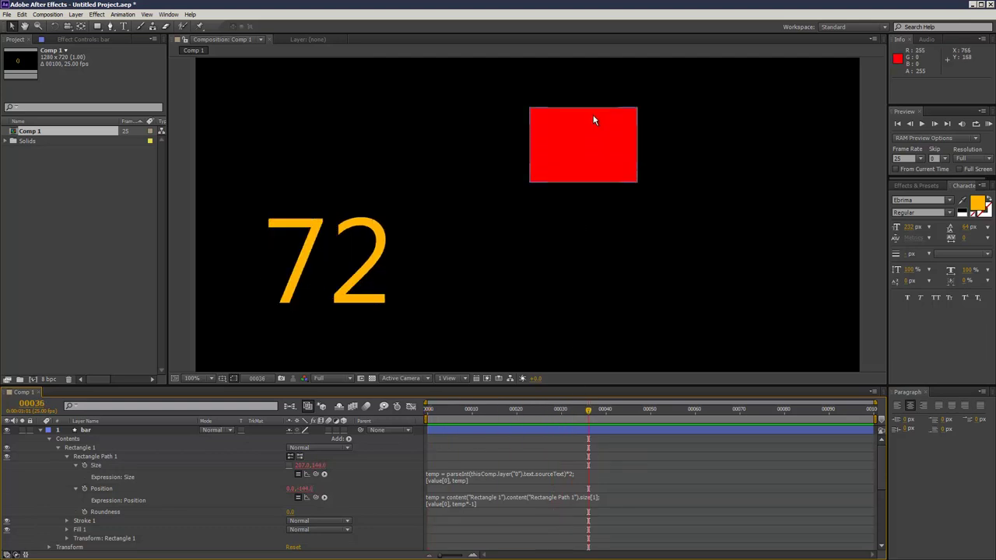
{"action": "left_click_drag", "start_coordinate": [439, 408], "coordinate": [476, 410]}
{"action": "key", "text": "space"}
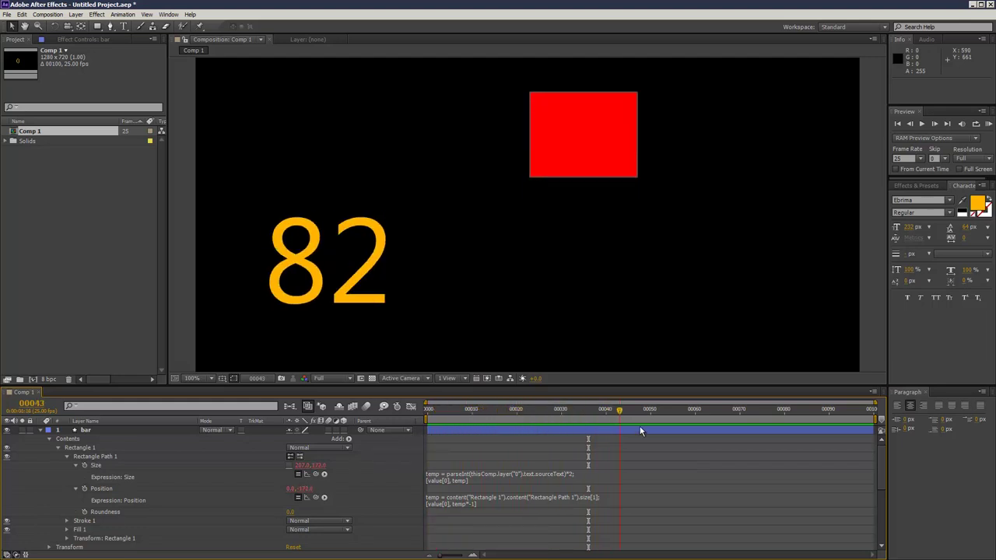
{"action": "key", "text": "space"}
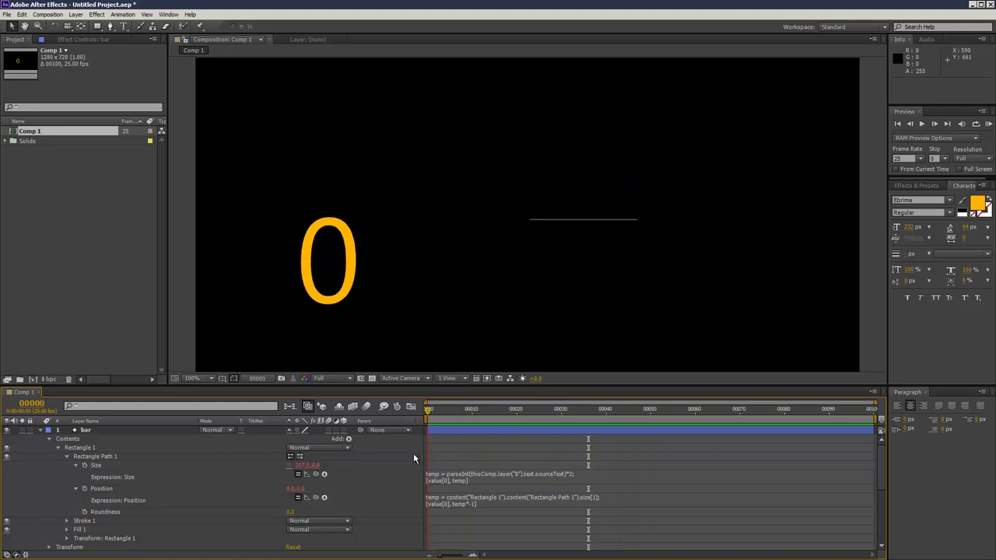
Wrap the height term in parentheses and append /2 in the Position expression, then scrub to check
{"action": "left_click", "coordinate": [458, 503]}
{"action": "left_click", "coordinate": [540, 503]}
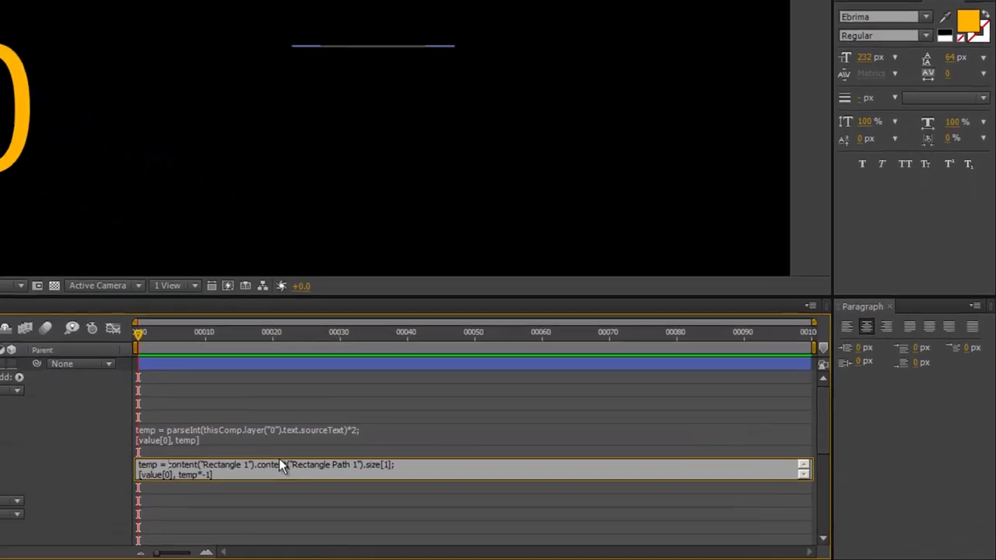
{"action": "type", "text": "("}
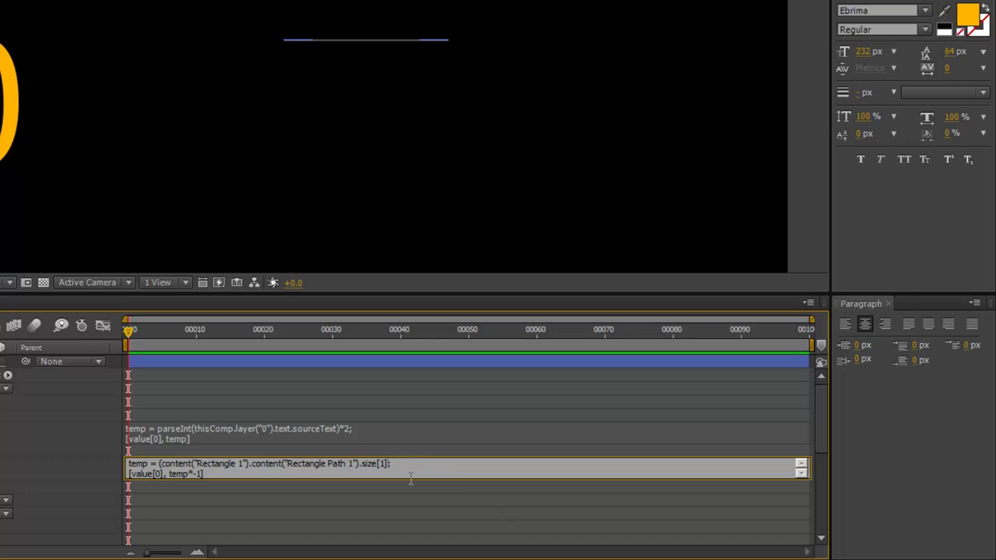
{"action": "type", "text": "/2"}
{"action": "left_click", "coordinate": [431, 449]}
{"action": "left_click_drag", "start_coordinate": [128, 333], "coordinate": [427, 336]}
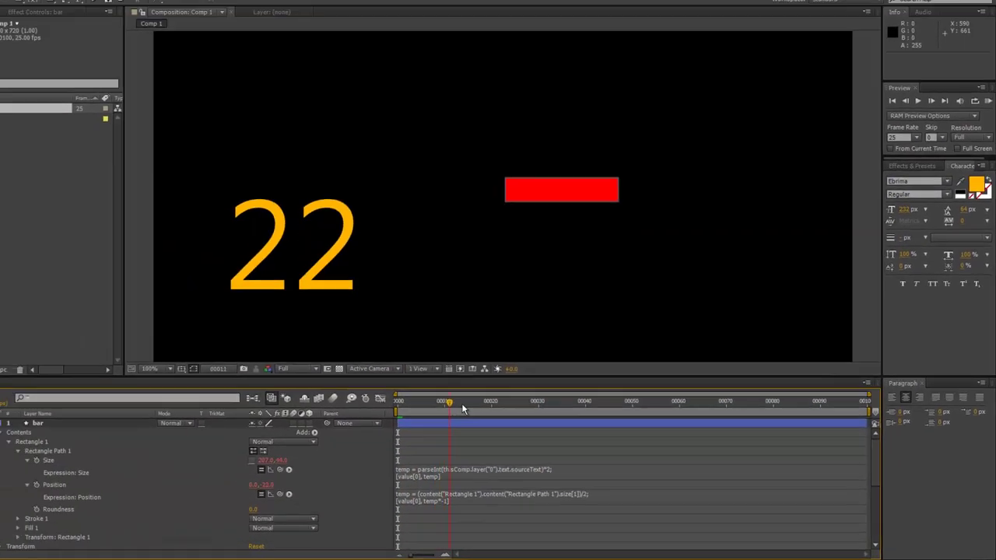
{"action": "left_click_drag", "start_coordinate": [623, 413], "coordinate": [426, 412]}
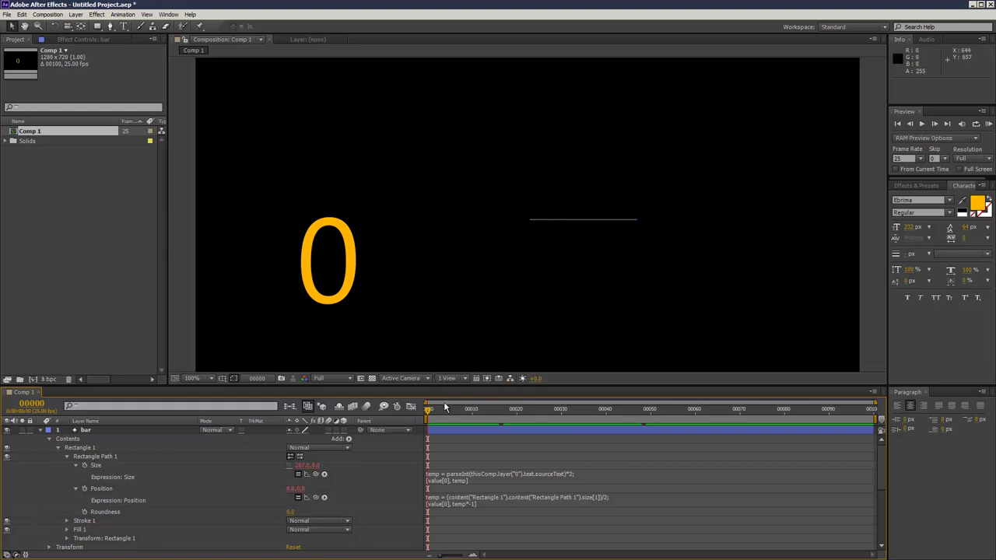
{"action": "left_click_drag", "start_coordinate": [428, 415], "coordinate": [712, 415]}
Move the red square down-left beside the counter and preview the animation
{"action": "left_click", "coordinate": [131, 440]}
{"action": "left_click_drag", "start_coordinate": [578, 183], "coordinate": [534, 269]}
{"action": "key", "text": "KP_0"}
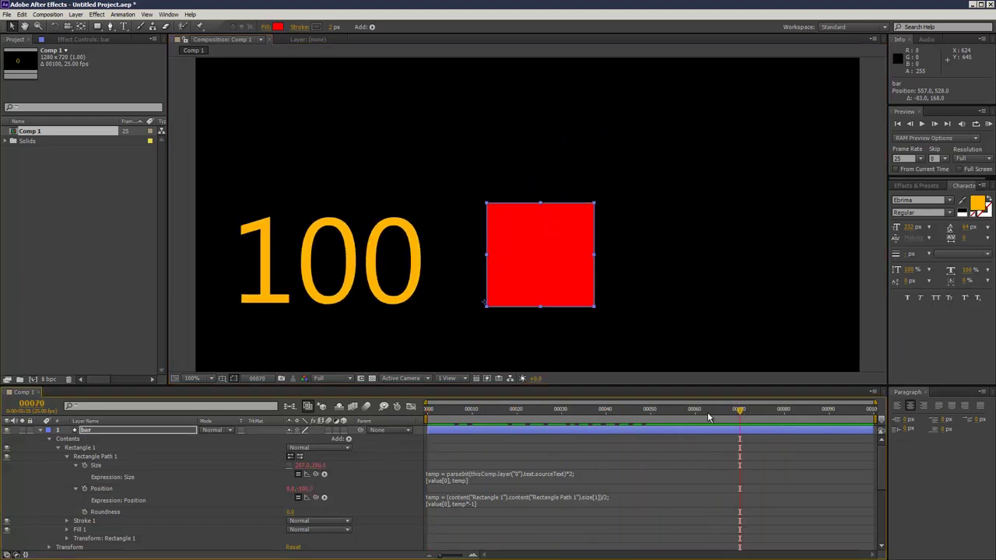
Change the Size expression multiplier from *2 to *4
{"action": "left_click", "coordinate": [568, 477]}
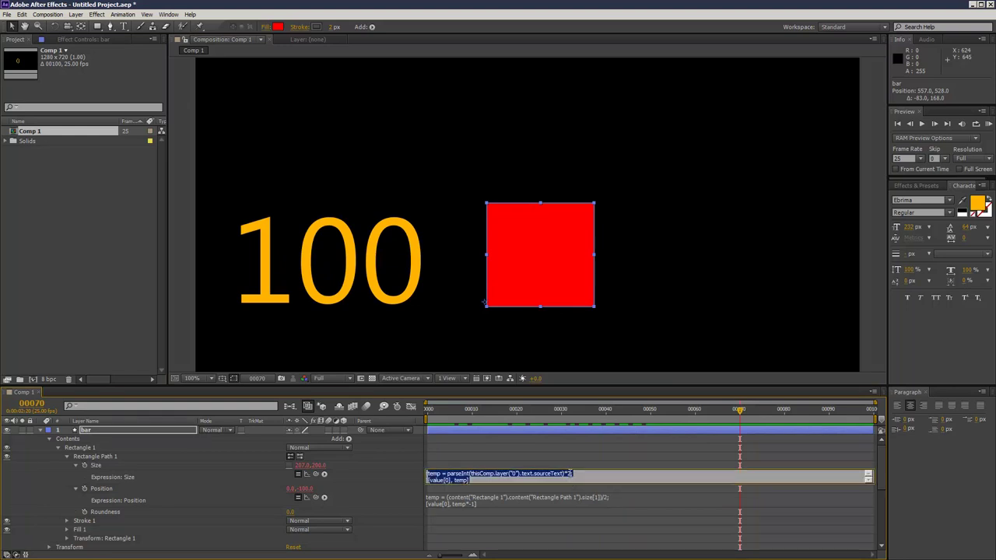
{"action": "left_click", "coordinate": [570, 473]}
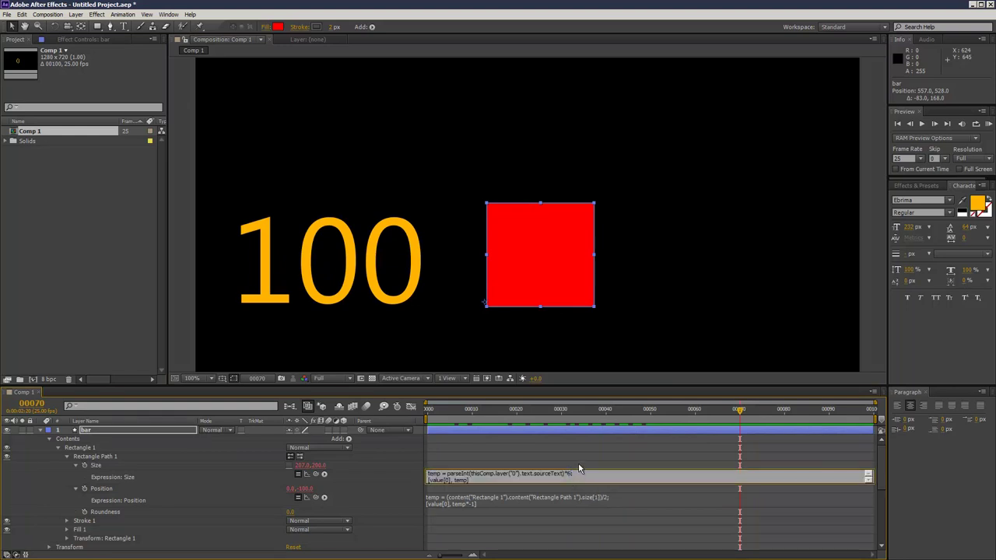
{"action": "left_click", "coordinate": [566, 455]}
{"action": "left_click", "coordinate": [566, 473]}
{"action": "left_click", "coordinate": [570, 472]}
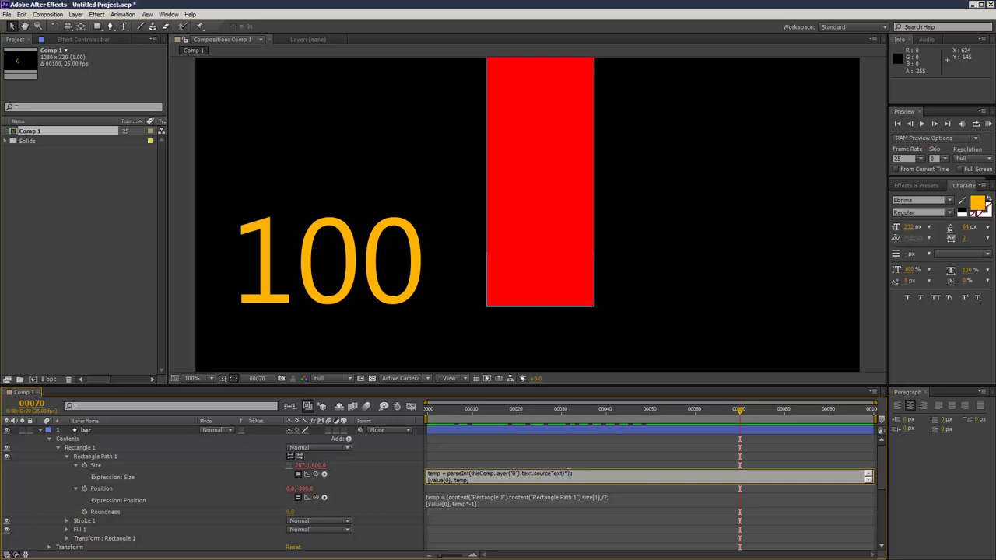
{"action": "type", "text": "4"}
{"action": "left_click", "coordinate": [613, 461]}
Scrub the timeline to check the taller bar's growth and collapse its properties
{"action": "left_click_drag", "start_coordinate": [436, 409], "coordinate": [689, 402]}
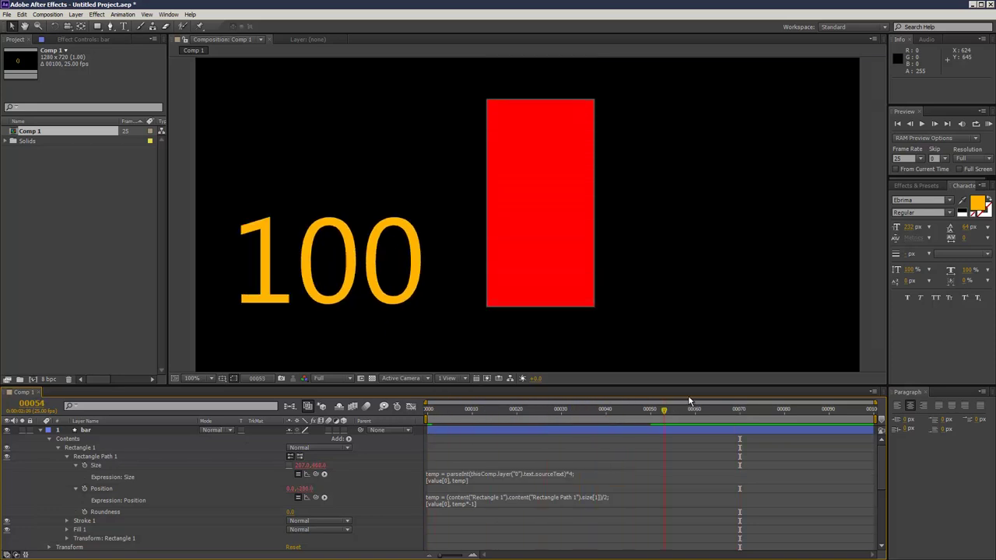
{"action": "left_click_drag", "start_coordinate": [621, 411], "coordinate": [726, 410]}
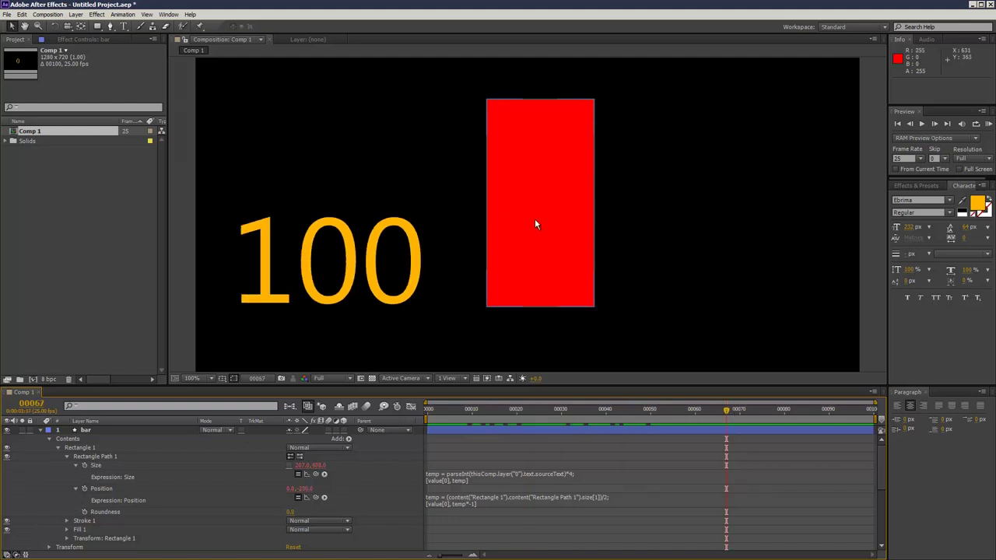
{"action": "left_click_drag", "start_coordinate": [429, 410], "coordinate": [699, 409]}
{"action": "left_click", "coordinate": [722, 409]}
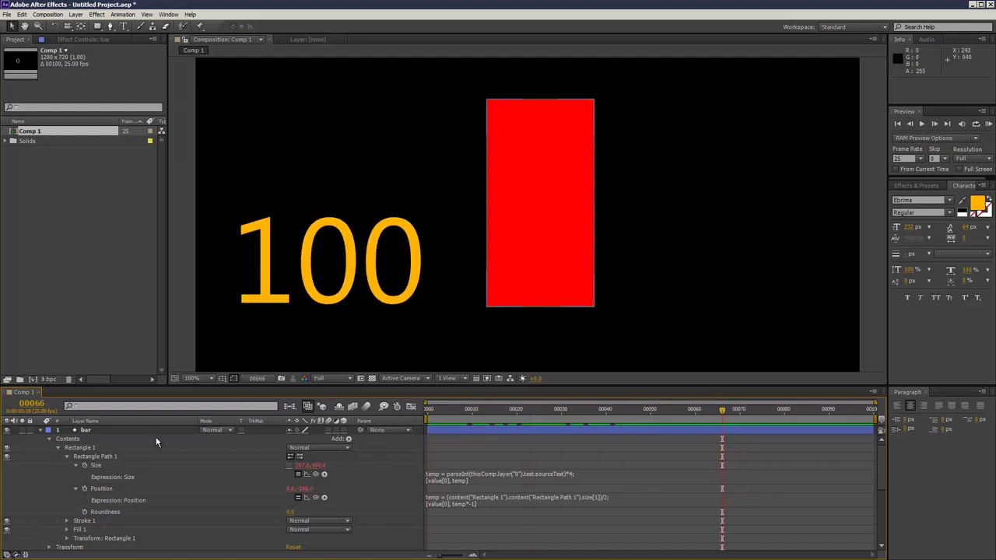
{"action": "left_click", "coordinate": [42, 432]}
Apply a Generate > Ramp gradient effect to the Black Solid 1 background
{"action": "left_click", "coordinate": [41, 440]}
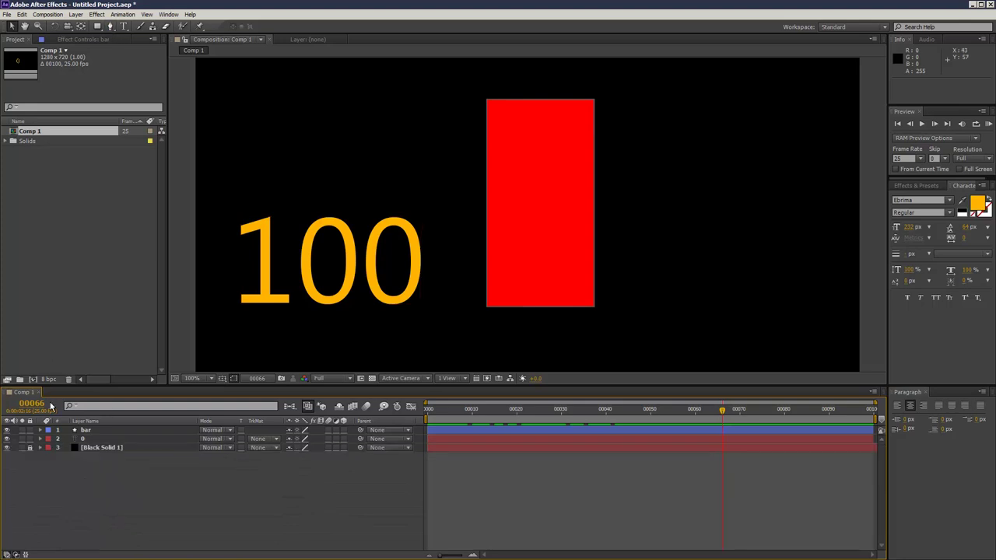
{"action": "left_click", "coordinate": [131, 449]}
{"action": "left_click", "coordinate": [96, 14]}
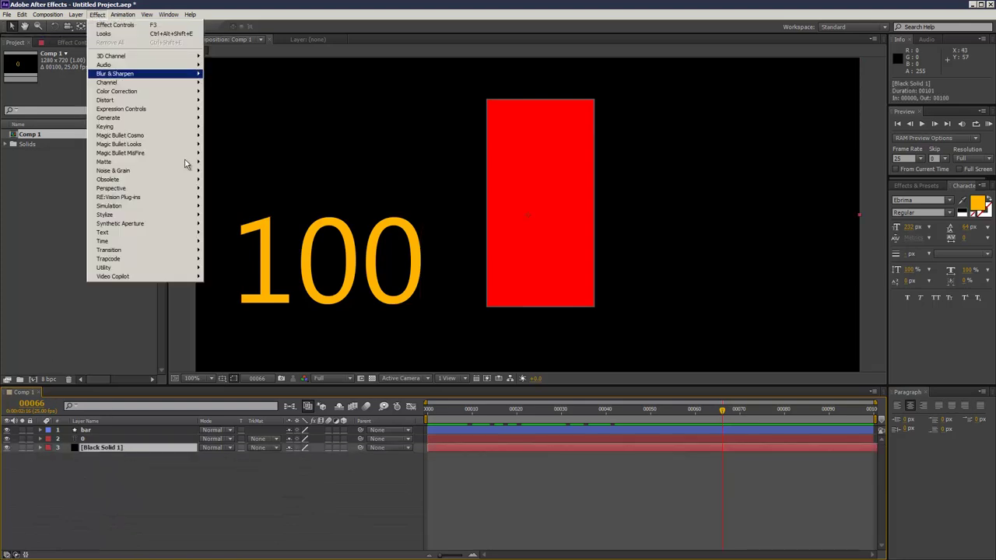
{"action": "mouse_move", "coordinate": [186, 118]}
{"action": "left_click", "coordinate": [233, 310]}
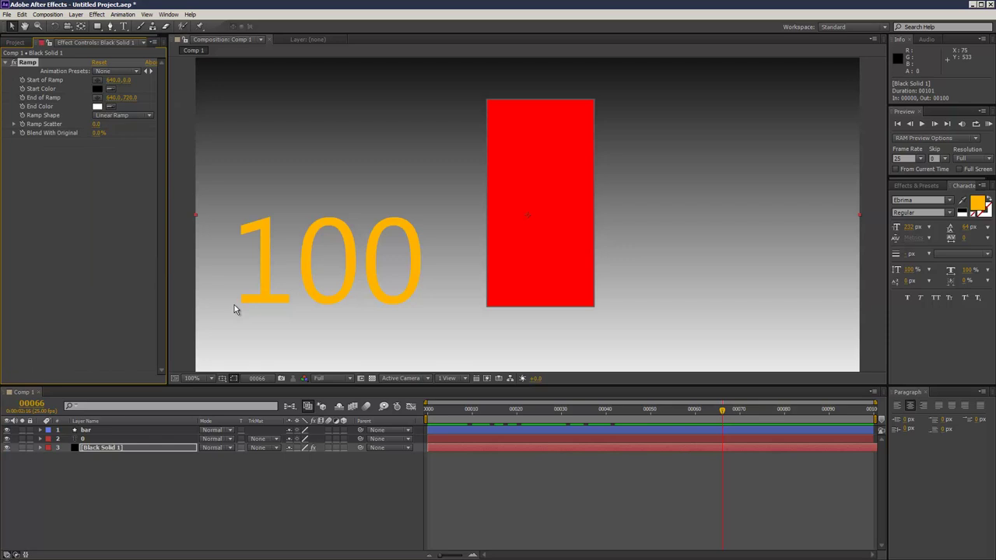
Add a Drop Shadow layer style to the counter and bar layers and preview
{"action": "left_click", "coordinate": [137, 441]}
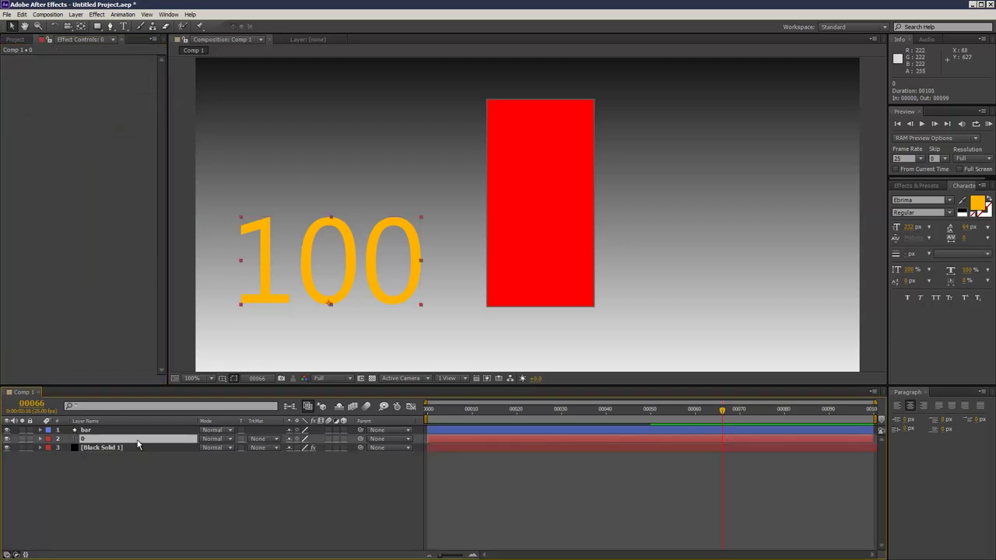
{"action": "left_click", "coordinate": [137, 430], "text": "ctrl"}
{"action": "right_click", "coordinate": [131, 430]}
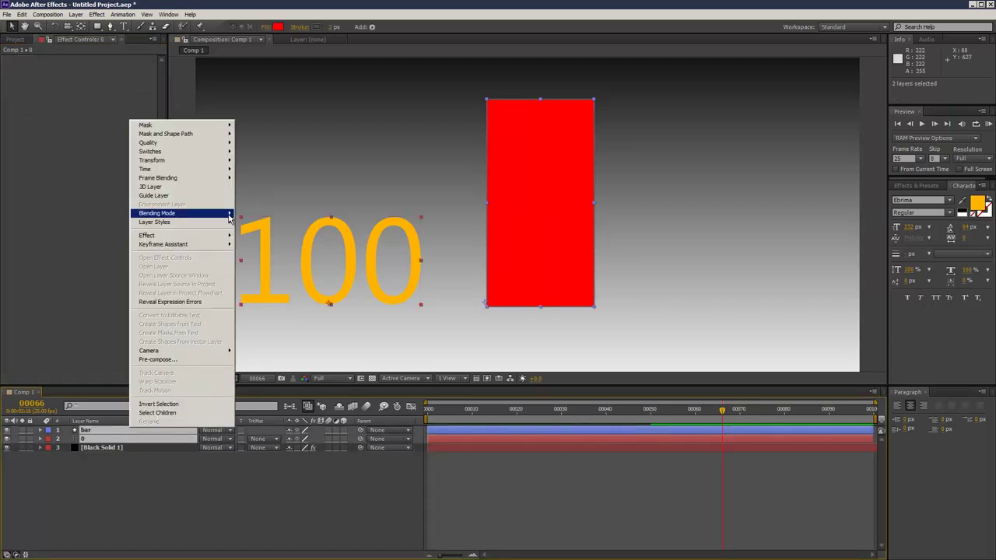
{"action": "mouse_move", "coordinate": [194, 222]}
{"action": "left_click", "coordinate": [292, 250]}
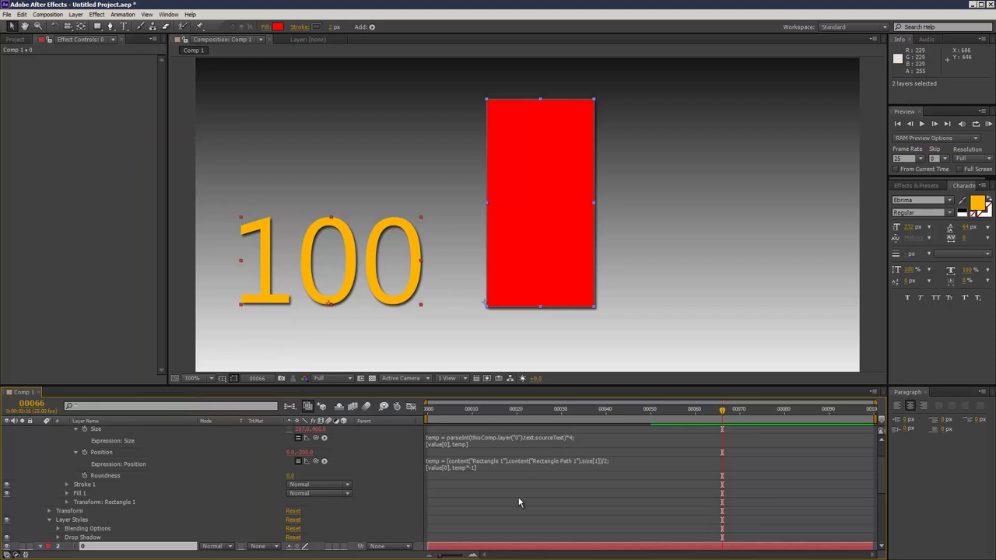
{"action": "key", "text": "space"}
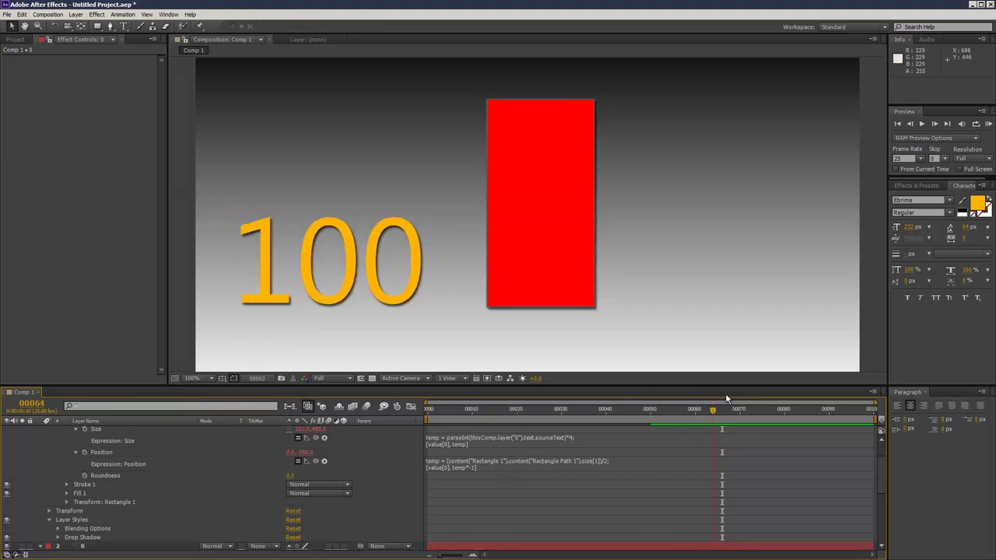
{"action": "key", "text": "space"}
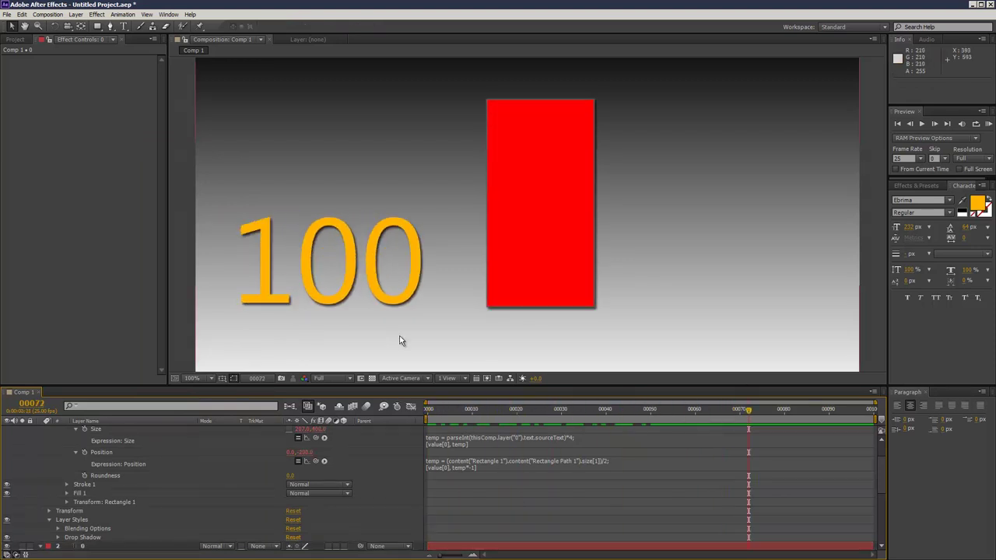
Create a '%' text layer beside the number and shift it and the red bar right
{"action": "scroll", "coordinate": [134, 443], "scroll_direction": "up", "scroll_amount": 2}
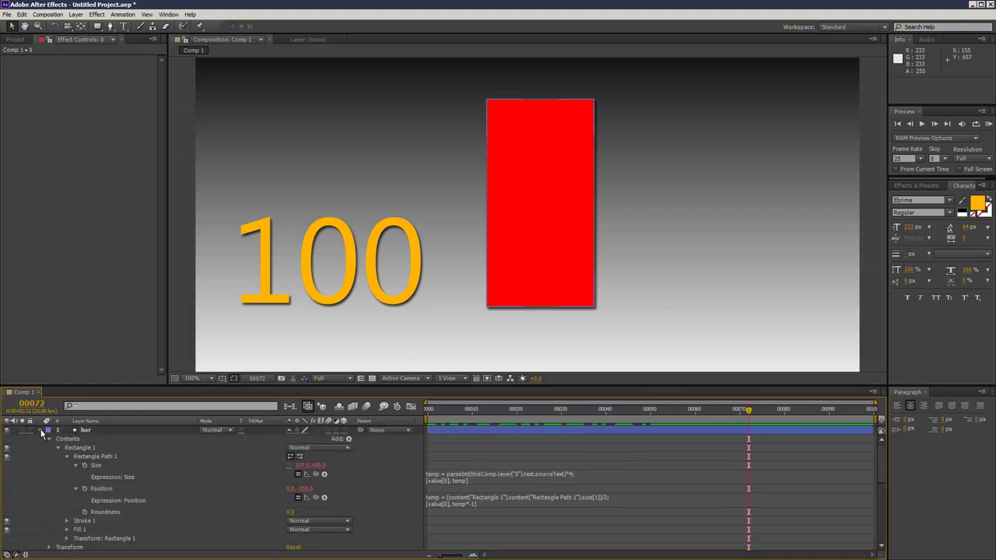
{"action": "left_click", "coordinate": [42, 432]}
{"action": "key", "text": "ctrl+t"}
{"action": "left_click", "coordinate": [362, 172]}
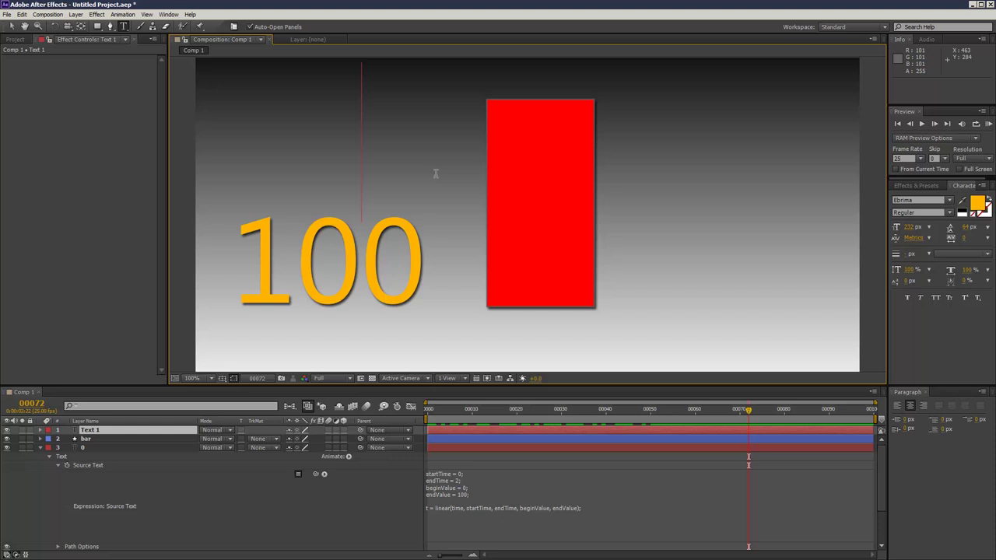
{"action": "type", "text": "5"}
{"action": "left_click_drag", "start_coordinate": [330, 129], "coordinate": [389, 124]}
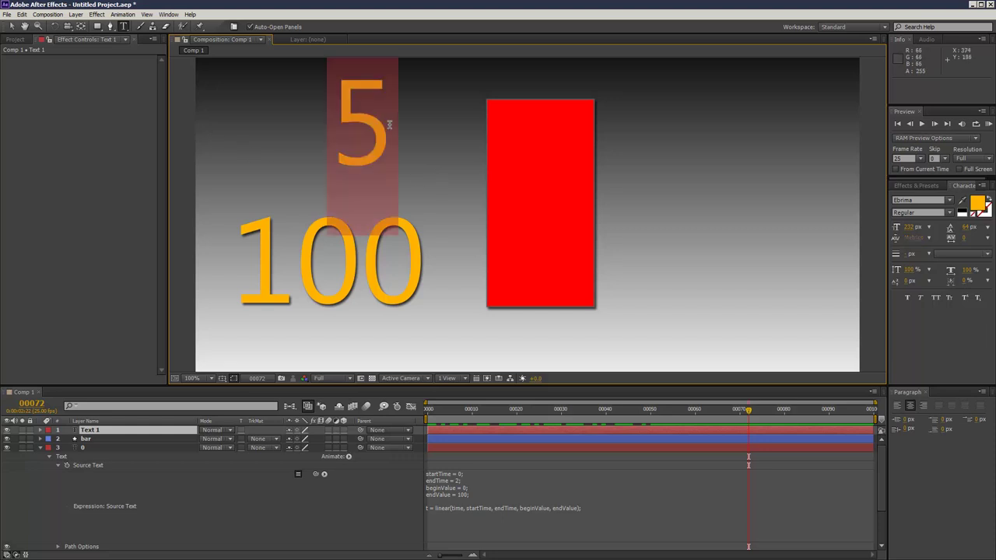
{"action": "type", "text": "%"}
{"action": "left_click", "coordinate": [11, 25]}
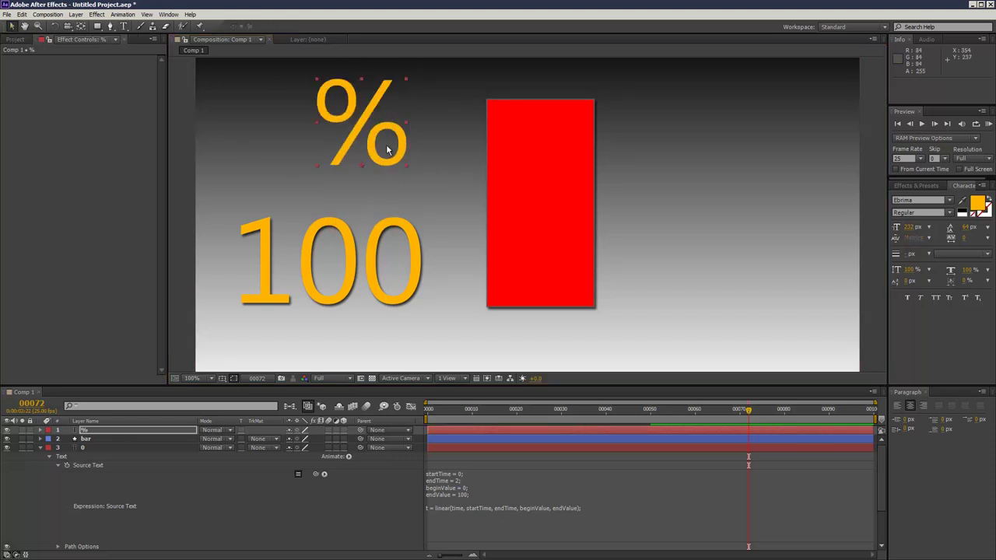
{"action": "left_click_drag", "start_coordinate": [389, 145], "coordinate": [503, 280]}
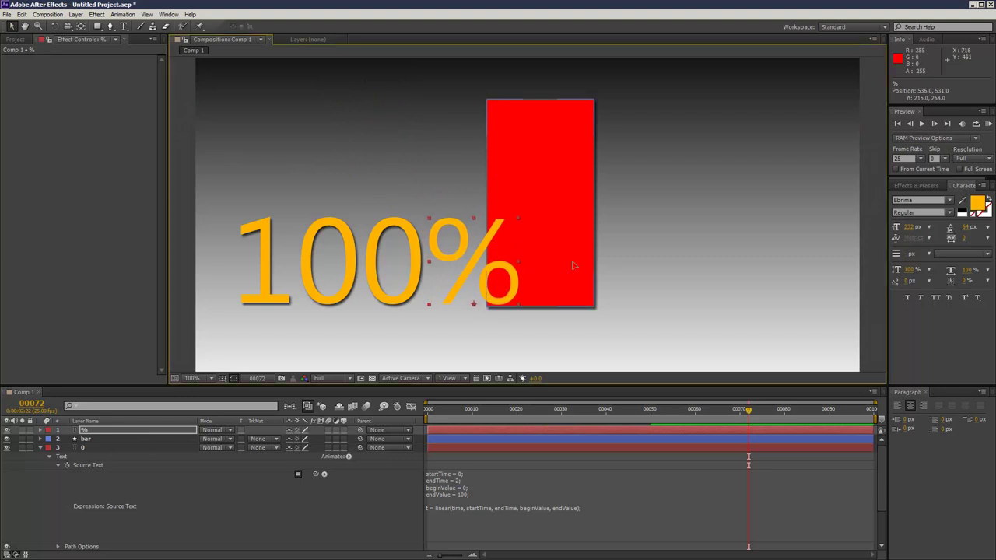
{"action": "left_click_drag", "start_coordinate": [571, 266], "coordinate": [639, 258]}
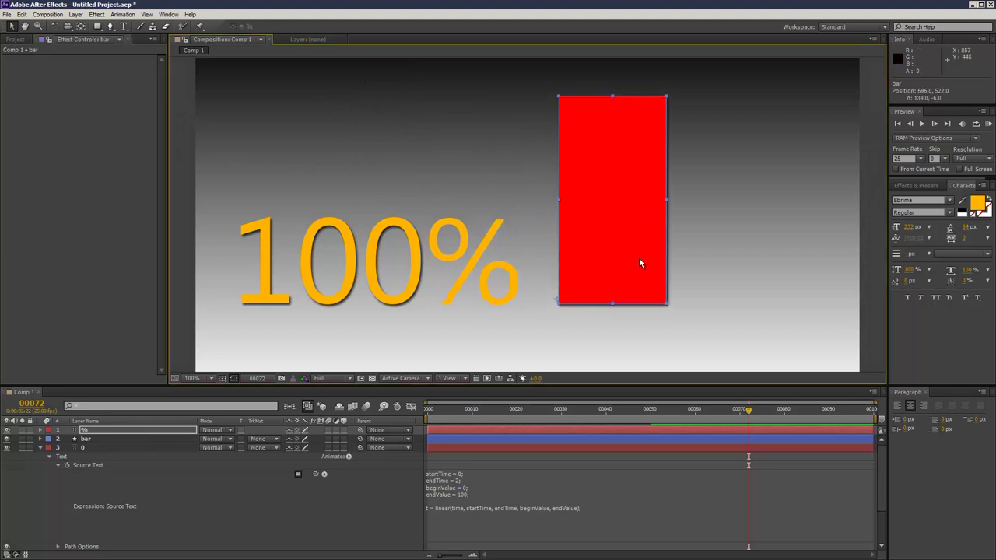
{"action": "left_click", "coordinate": [93, 446]}
Give the number layer a Drop Shadow, copy it to the % layer, and preview
{"action": "right_click", "coordinate": [95, 447]}
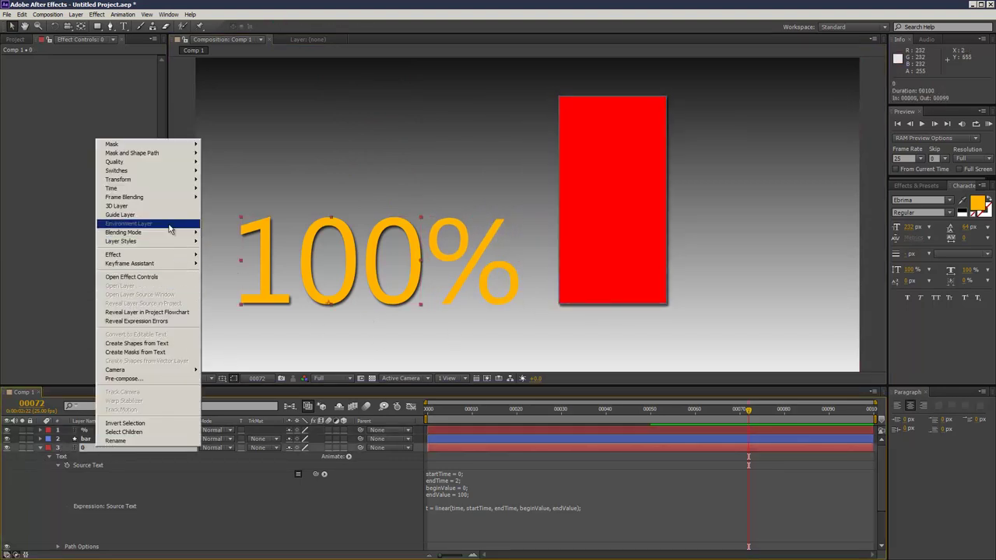
{"action": "mouse_move", "coordinate": [174, 248]}
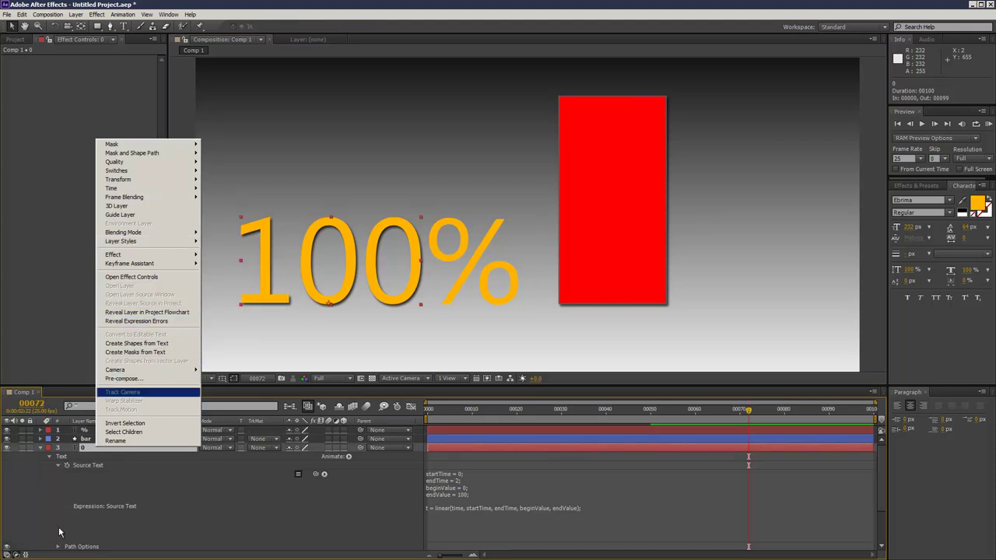
{"action": "left_click", "coordinate": [51, 463]}
{"action": "left_click", "coordinate": [49, 456]}
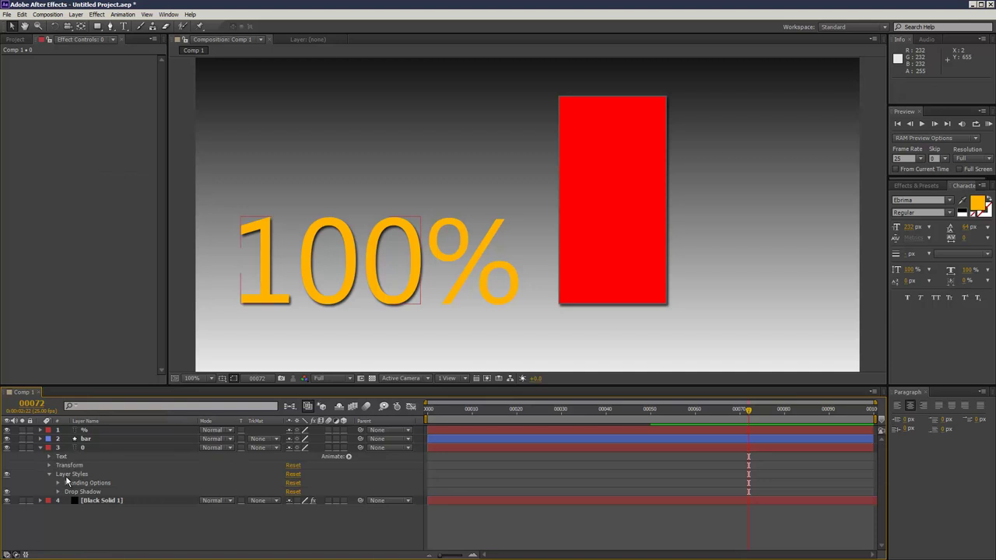
{"action": "left_click", "coordinate": [67, 476]}
{"action": "key", "text": "Return"}
{"action": "left_click", "coordinate": [21, 14]}
{"action": "left_click", "coordinate": [23, 16]}
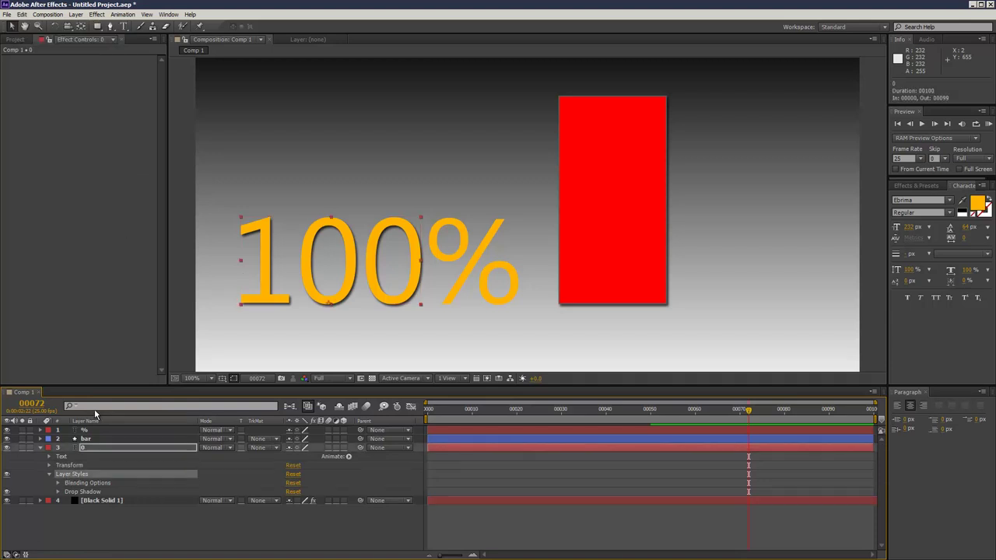
{"action": "key", "text": "ctrl+Up"}
{"action": "key", "text": "ctrl+Up"}
{"action": "left_click", "coordinate": [23, 16]}
{"action": "left_click", "coordinate": [23, 15]}
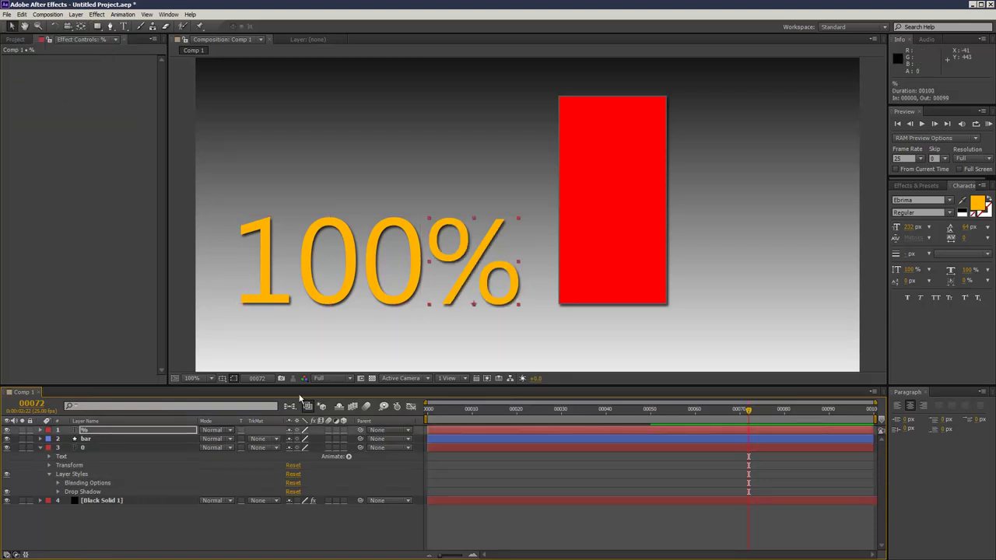
{"action": "left_click", "coordinate": [449, 417]}
{"action": "key", "text": "space"}
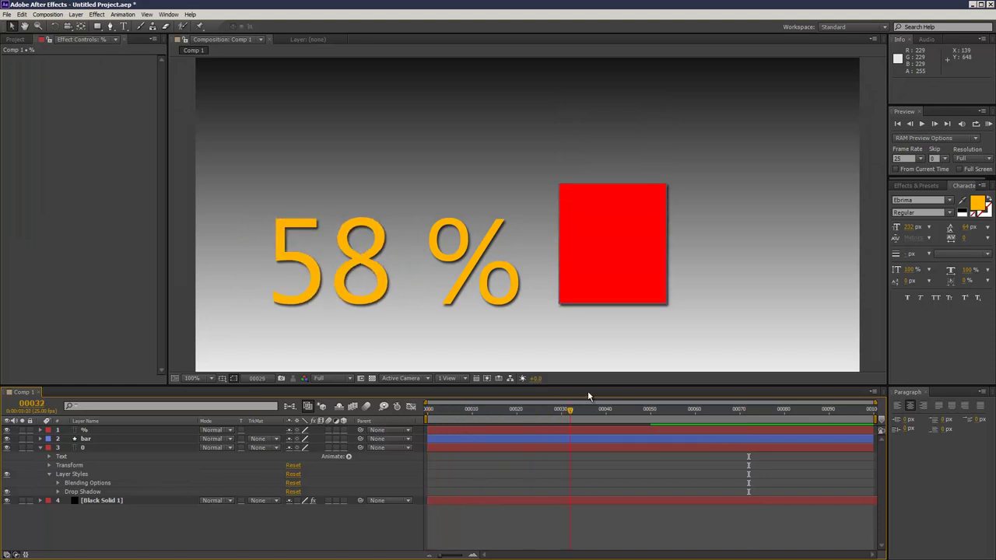
Add a Gradient Fill to the bar's Rectangle 1 group at frame 84
{"action": "left_click", "coordinate": [802, 409]}
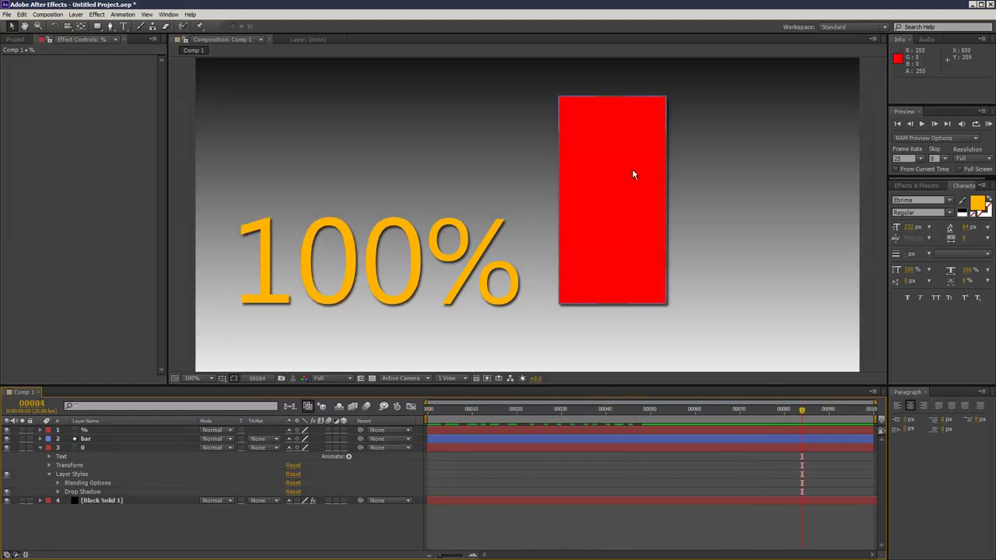
{"action": "left_click", "coordinate": [593, 165]}
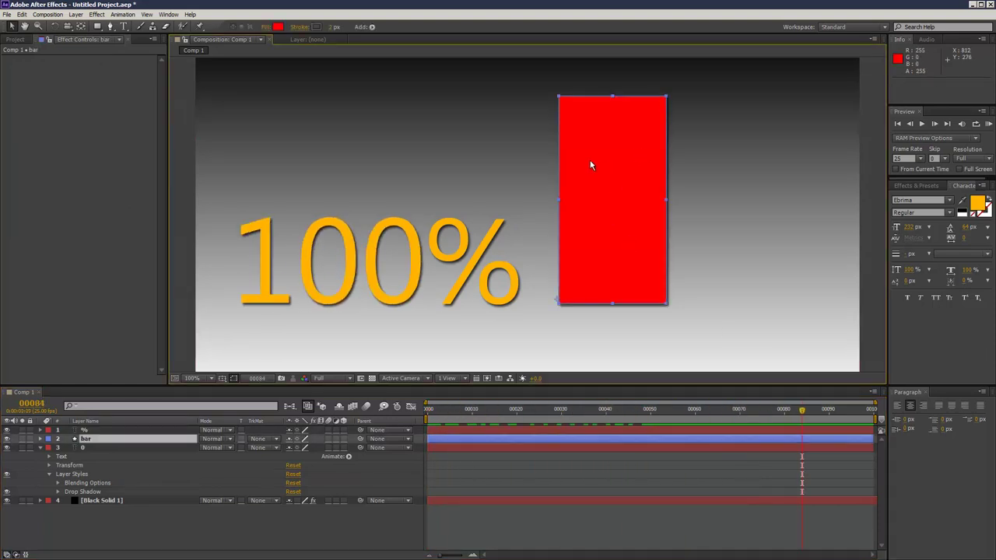
{"action": "key", "text": "e"}
{"action": "key", "text": "e"}
{"action": "left_click", "coordinate": [59, 449]}
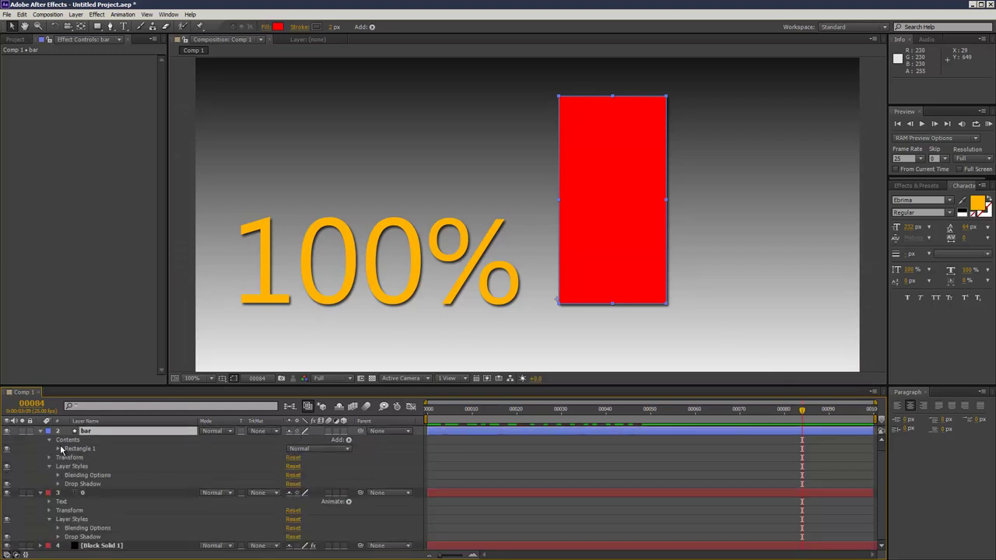
{"action": "left_click", "coordinate": [58, 449]}
{"action": "left_click", "coordinate": [84, 450]}
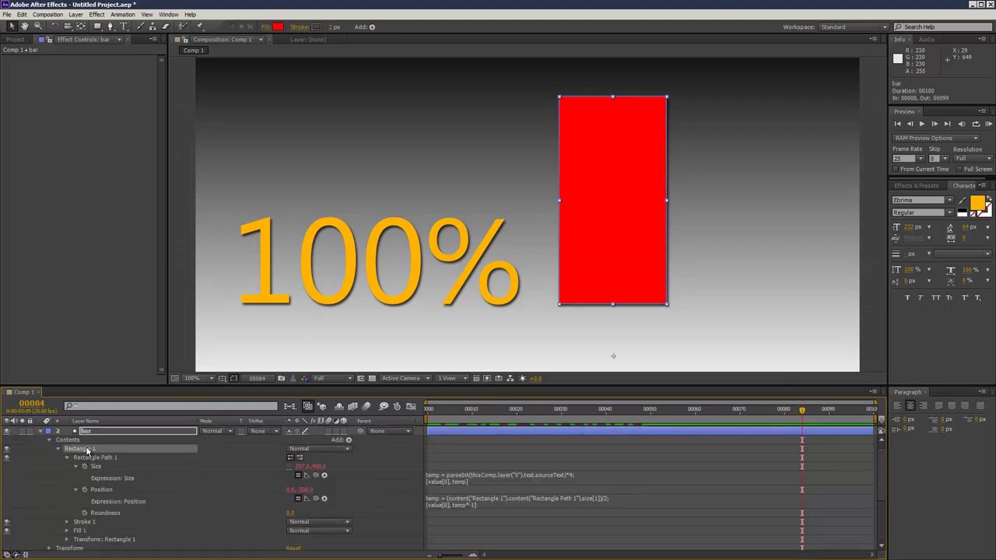
{"action": "left_click", "coordinate": [350, 440]}
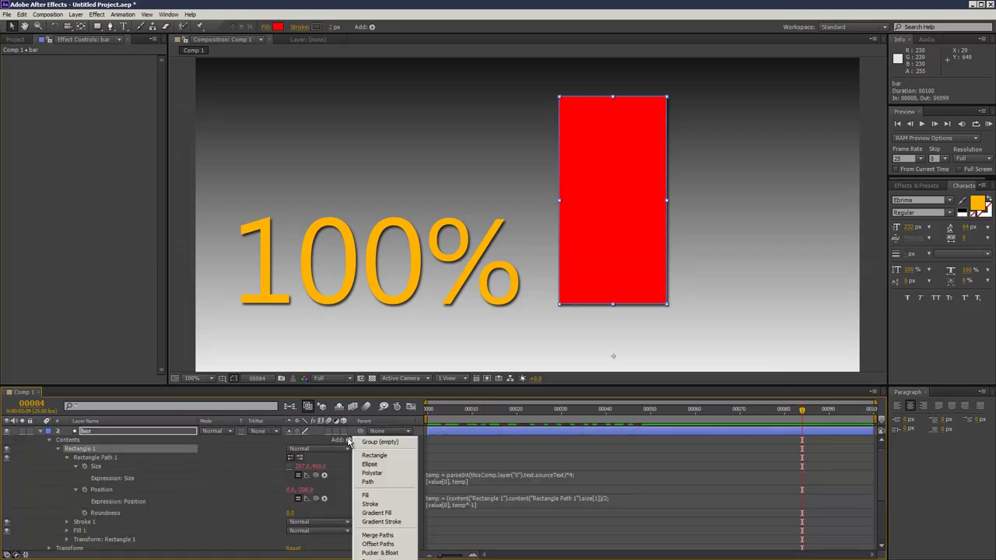
{"action": "left_click", "coordinate": [402, 517]}
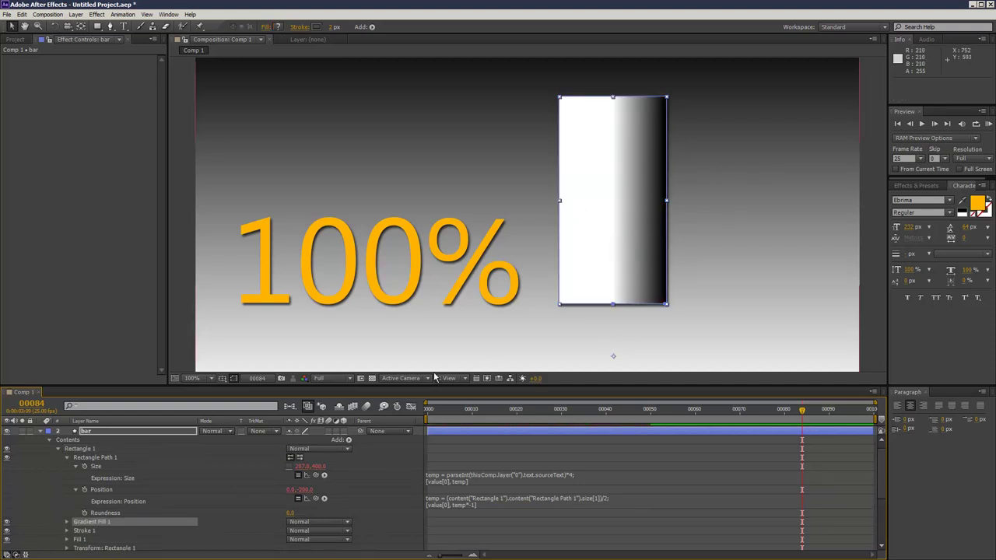
Drag the gradient points vertically, white at the top and black at the bottom
{"action": "left_click", "coordinate": [66, 521]}
{"action": "scroll", "coordinate": [105, 514], "scroll_direction": "down", "scroll_amount": 2}
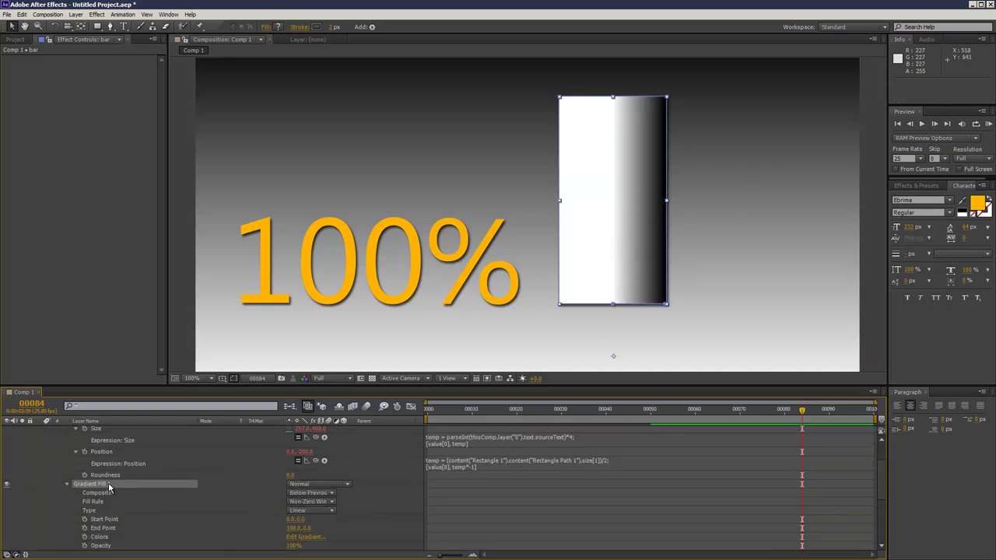
{"action": "left_click_drag", "start_coordinate": [292, 520], "coordinate": [314, 529]}
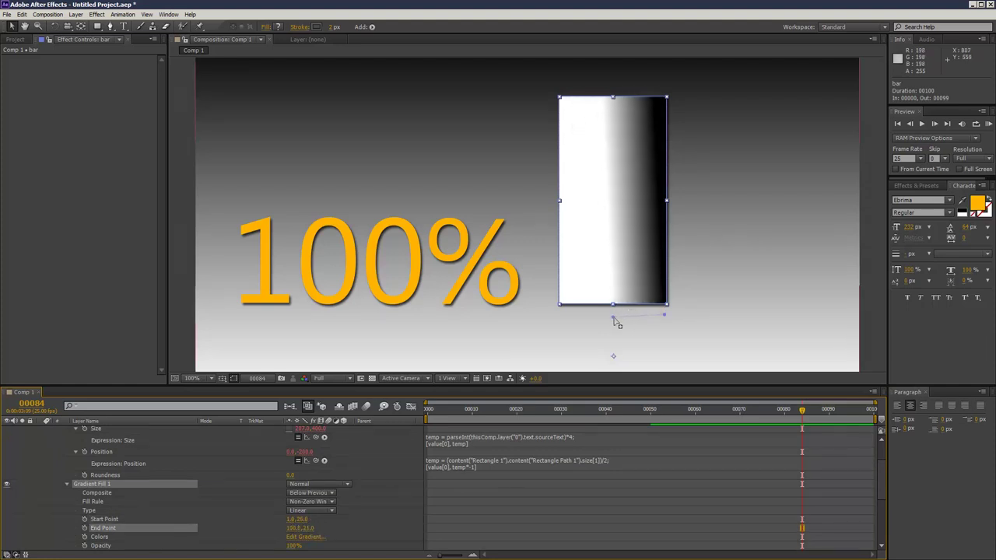
{"action": "left_click_drag", "start_coordinate": [668, 319], "coordinate": [615, 89]}
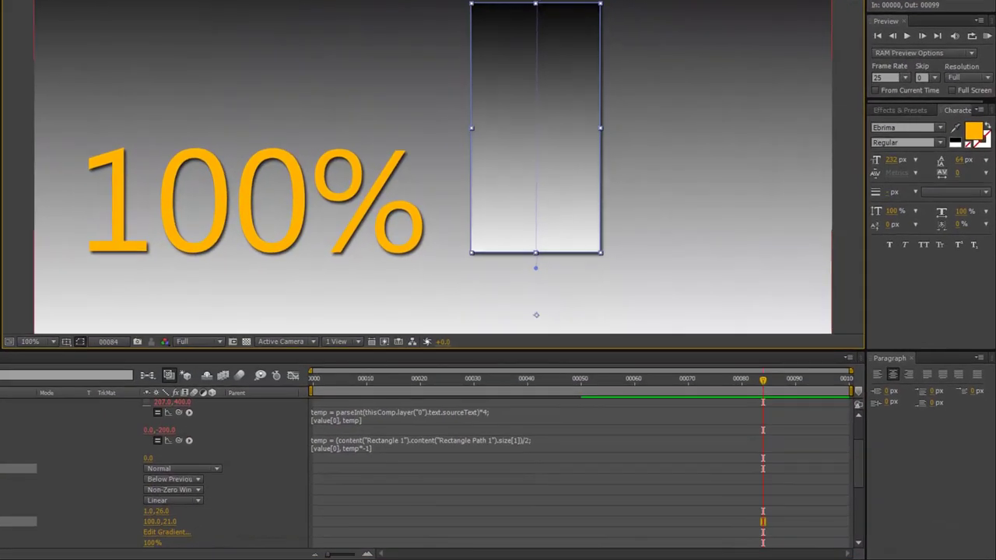
{"action": "left_click_drag", "start_coordinate": [535, 4], "coordinate": [549, 302]}
{"action": "left_click_drag", "start_coordinate": [535, 268], "coordinate": [536, 0]}
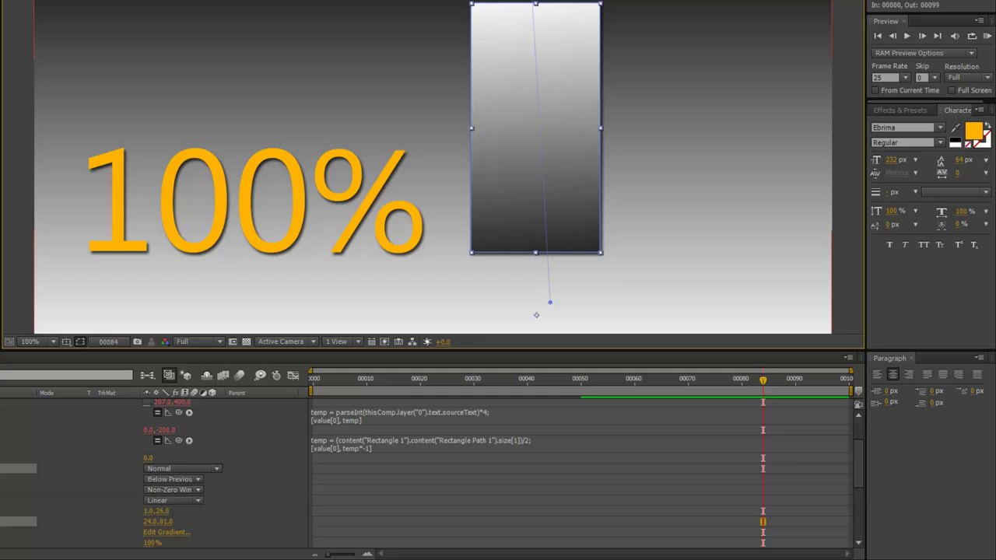
{"action": "left_click_drag", "start_coordinate": [562, 314], "coordinate": [546, 283]}
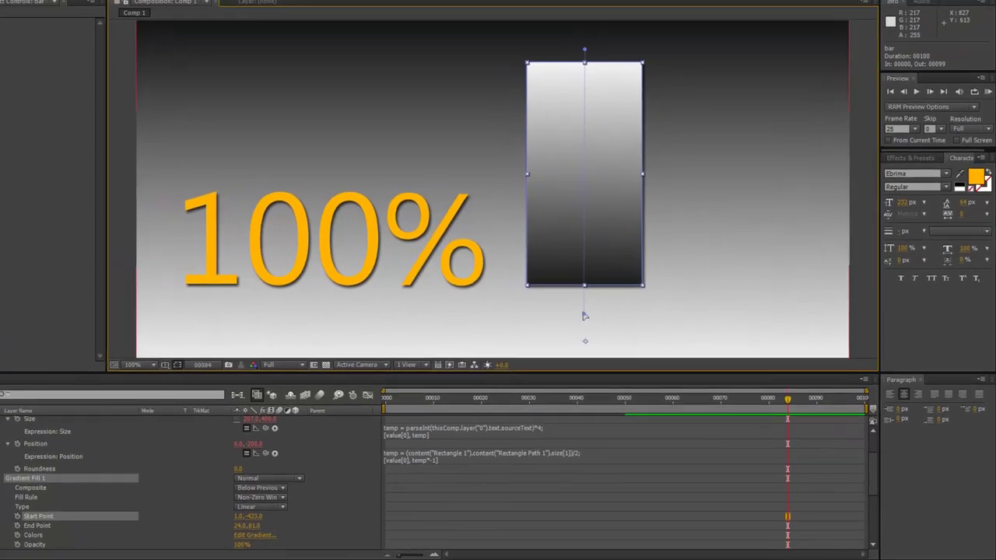
{"action": "left_click_drag", "start_coordinate": [614, 323], "coordinate": [613, 319]}
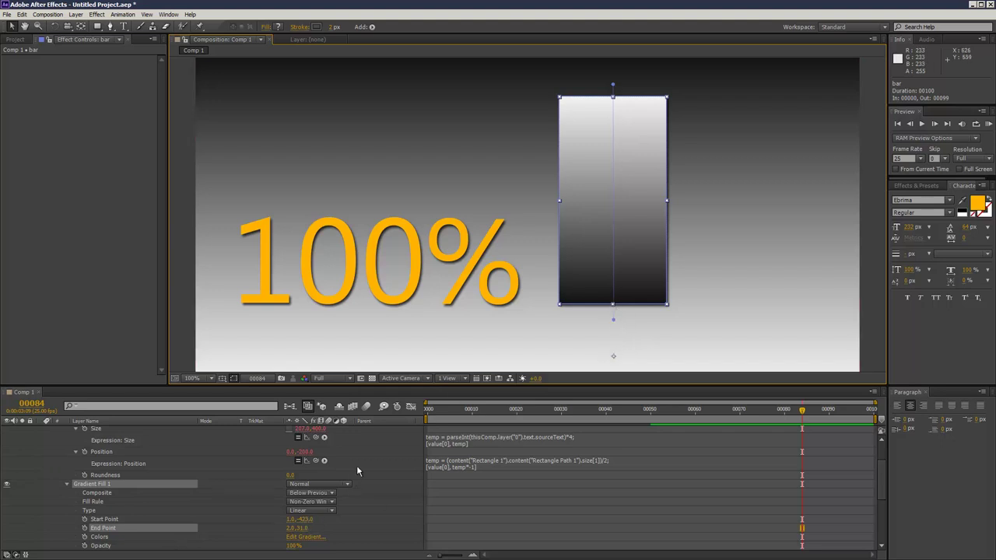
{"action": "scroll", "coordinate": [160, 515], "scroll_direction": "down", "scroll_amount": 2}
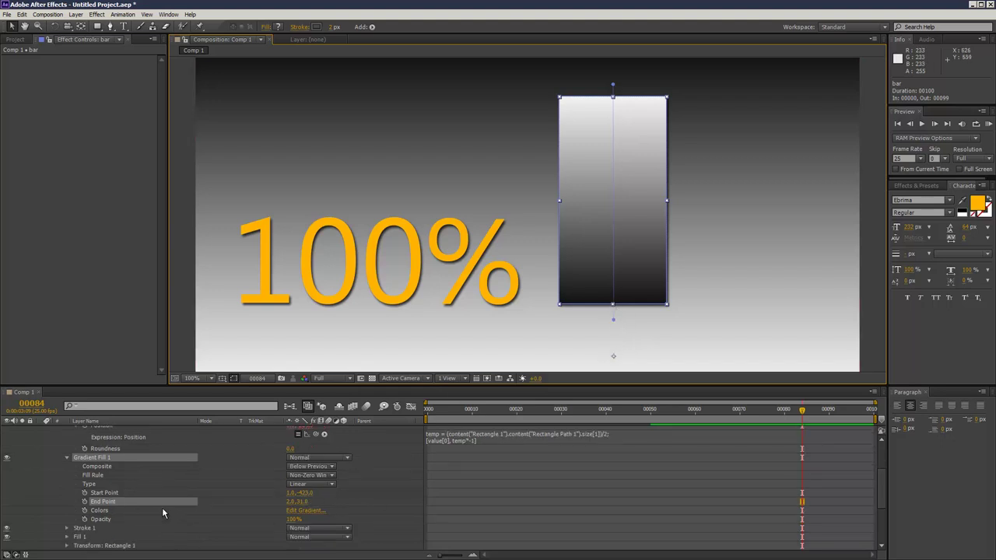
Set the bar's gradient to bright red F50000 at the top and dark red 3A0000 at the bottom
{"action": "left_click", "coordinate": [297, 512]}
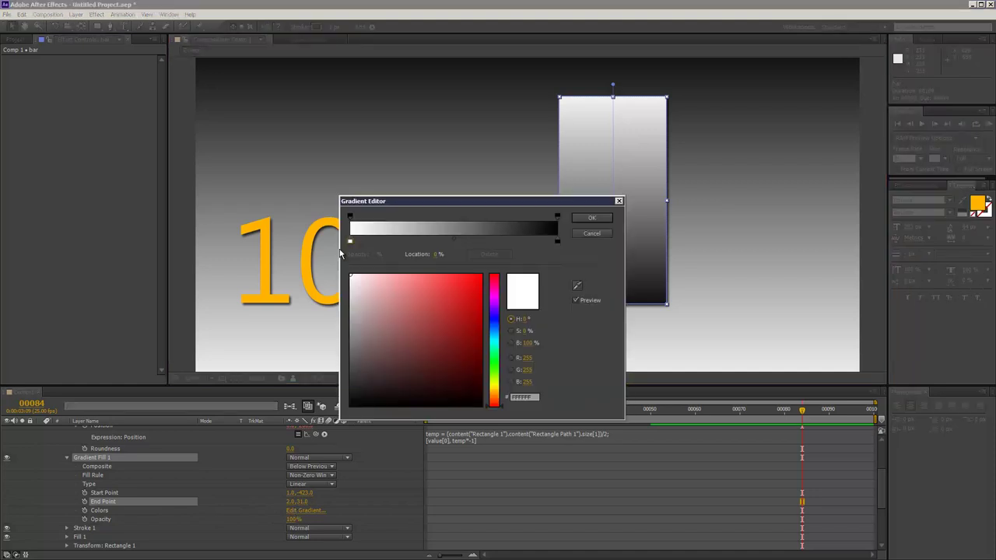
{"action": "left_click_drag", "start_coordinate": [431, 300], "coordinate": [503, 278]}
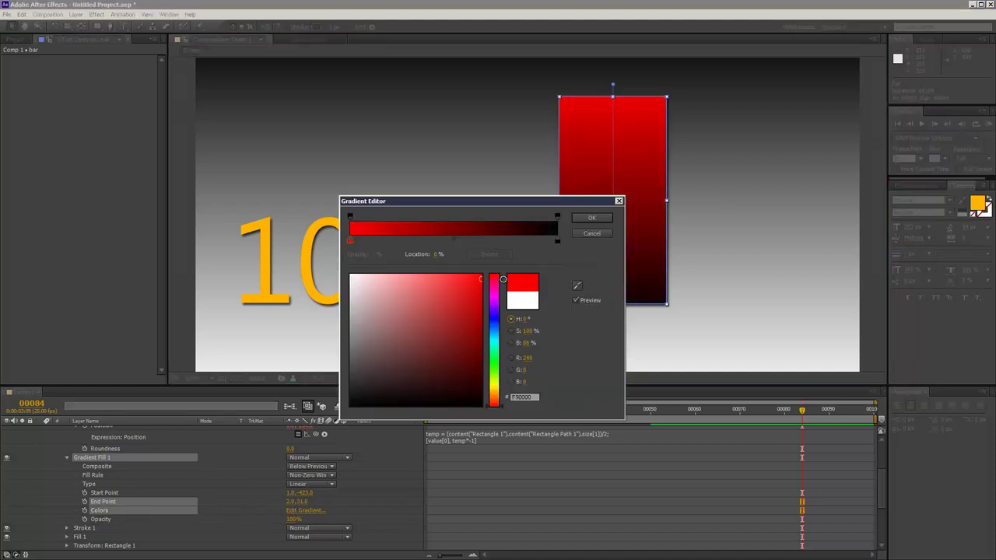
{"action": "left_click", "coordinate": [557, 240]}
{"action": "left_click_drag", "start_coordinate": [456, 356], "coordinate": [492, 377]}
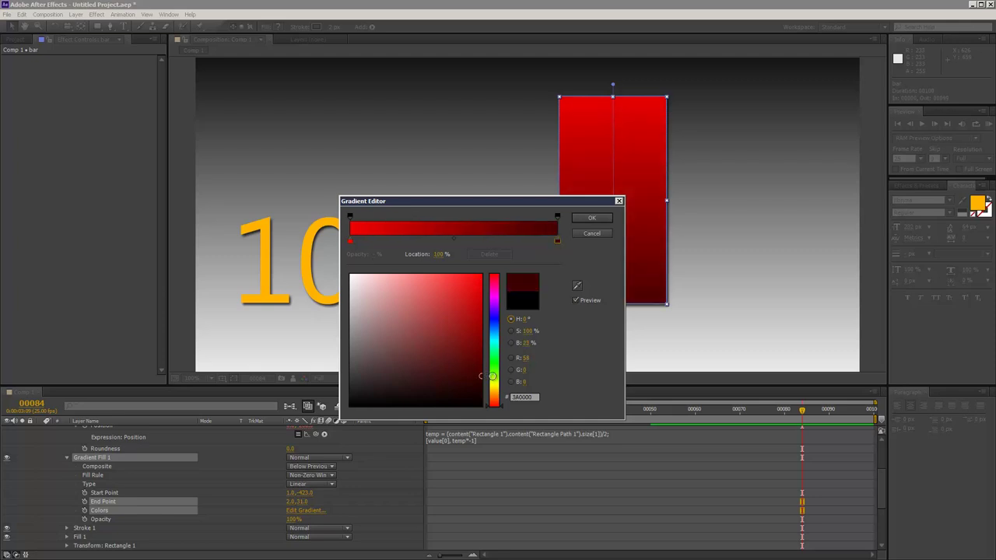
{"action": "left_click", "coordinate": [592, 219]}
Rewind the timeline to the 0% frame and preview the counter with the growing bar
{"action": "left_click", "coordinate": [670, 449]}
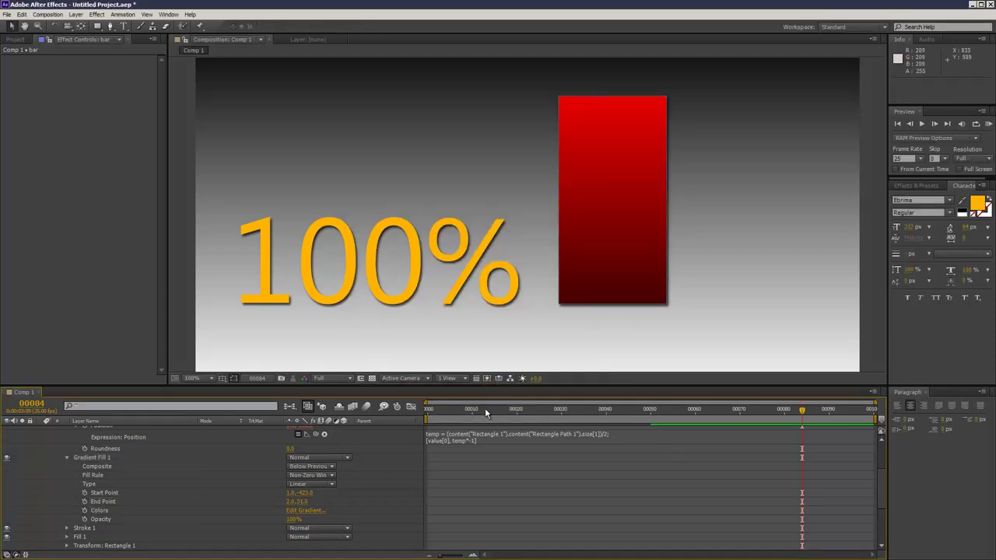
{"action": "left_click_drag", "start_coordinate": [484, 407], "coordinate": [704, 411]}
{"action": "key", "text": "KP_0"}
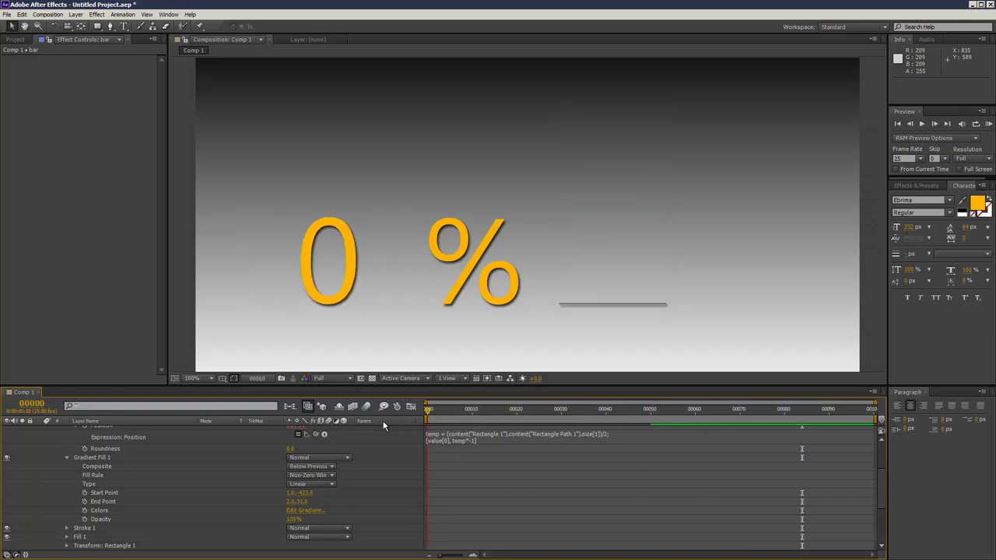